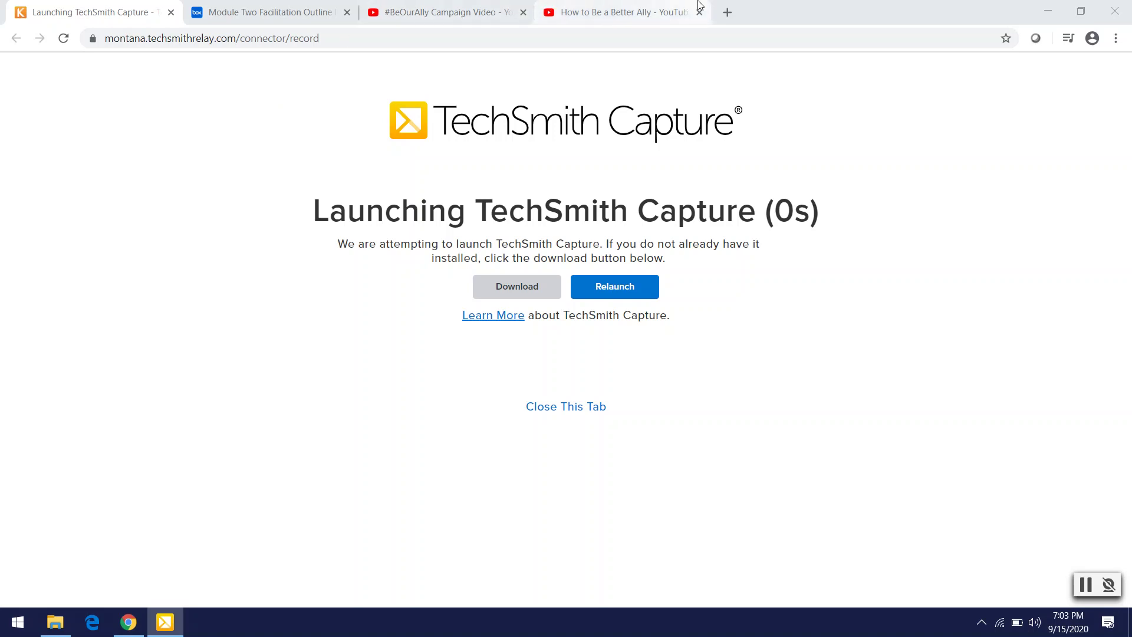
- Search the web for "webex montana state" in a new tab and open the faculty-staff WebEx login from the university's Webex page
click(729, 14)
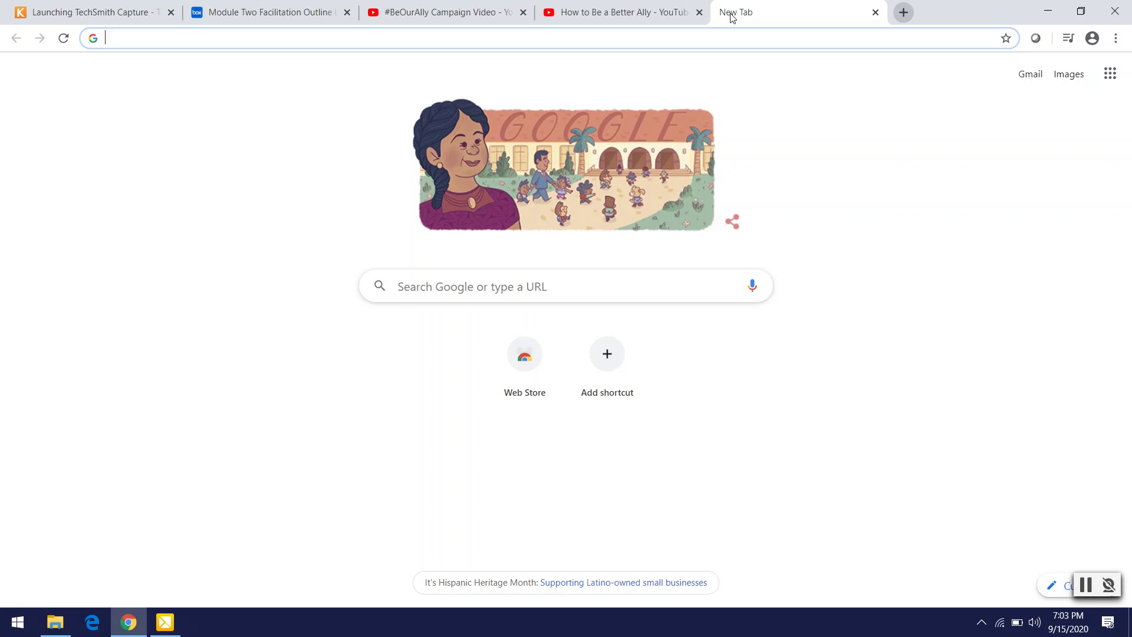
text(webex)
key(Return)
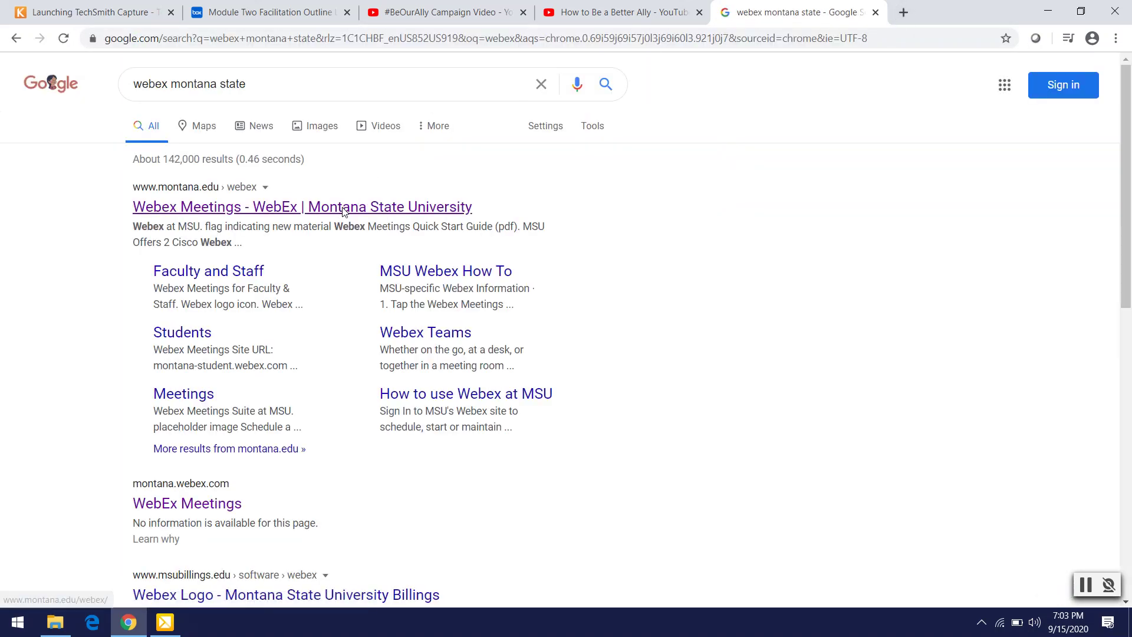
click(344, 212)
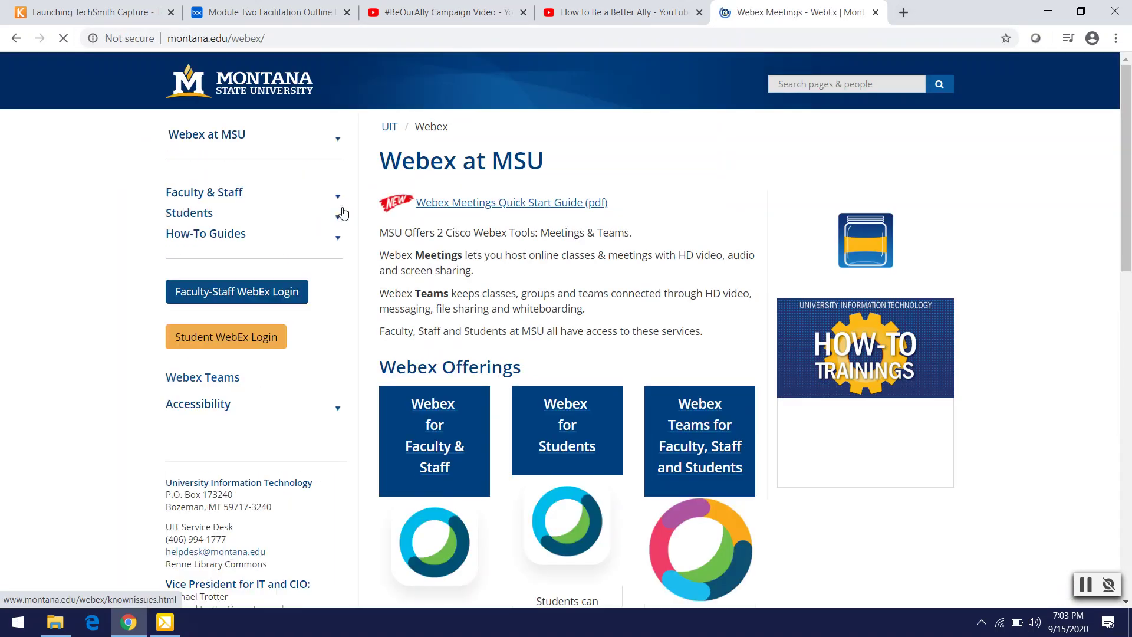
click(240, 294)
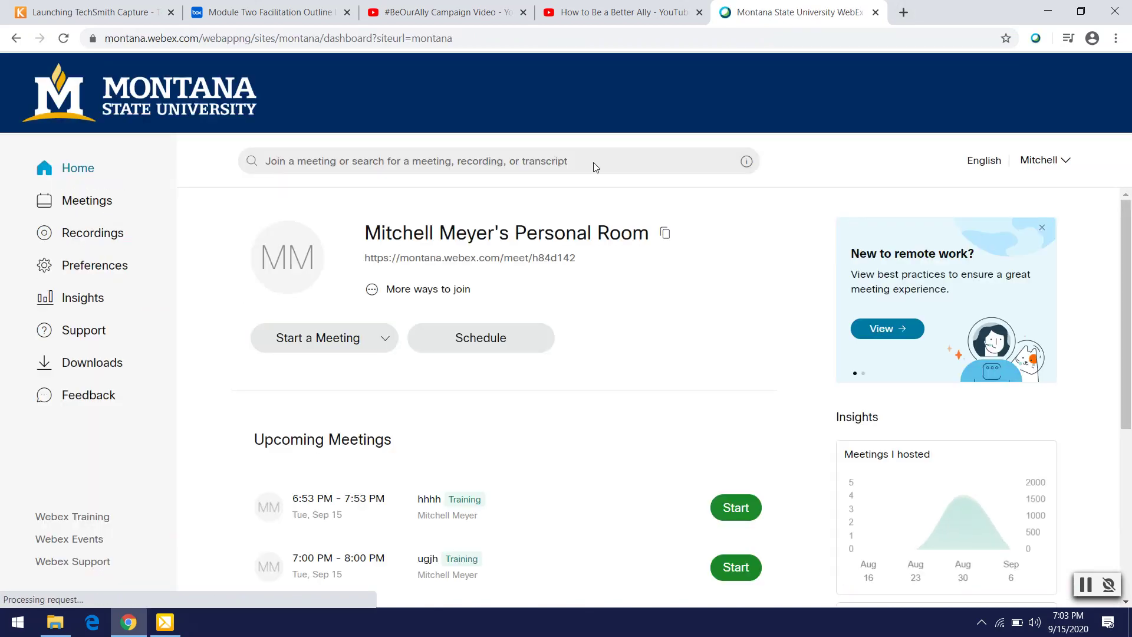
- Start the upcoming Safe Zone WebEx Training session and join its audio conference using the computer
scroll(591, 332, down, 3)
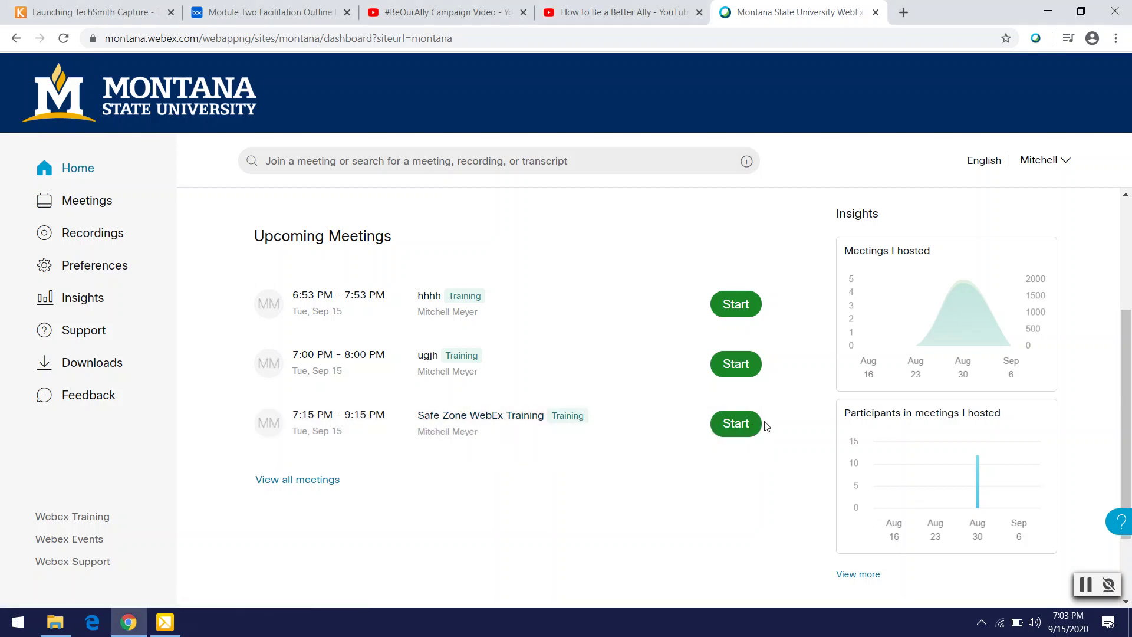
click(744, 425)
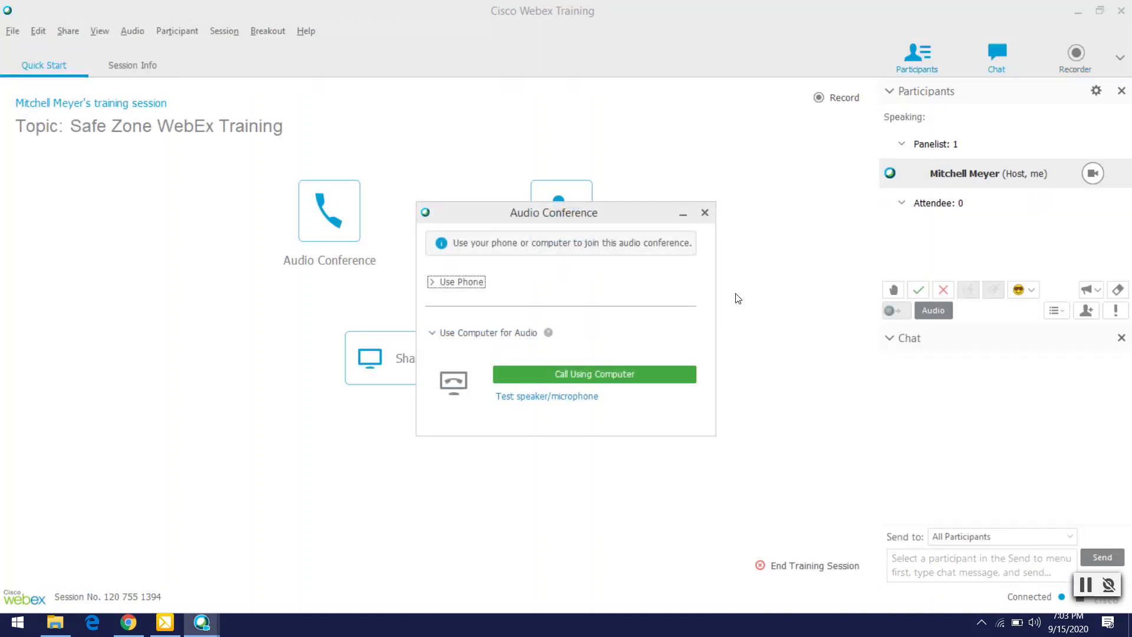
click(586, 382)
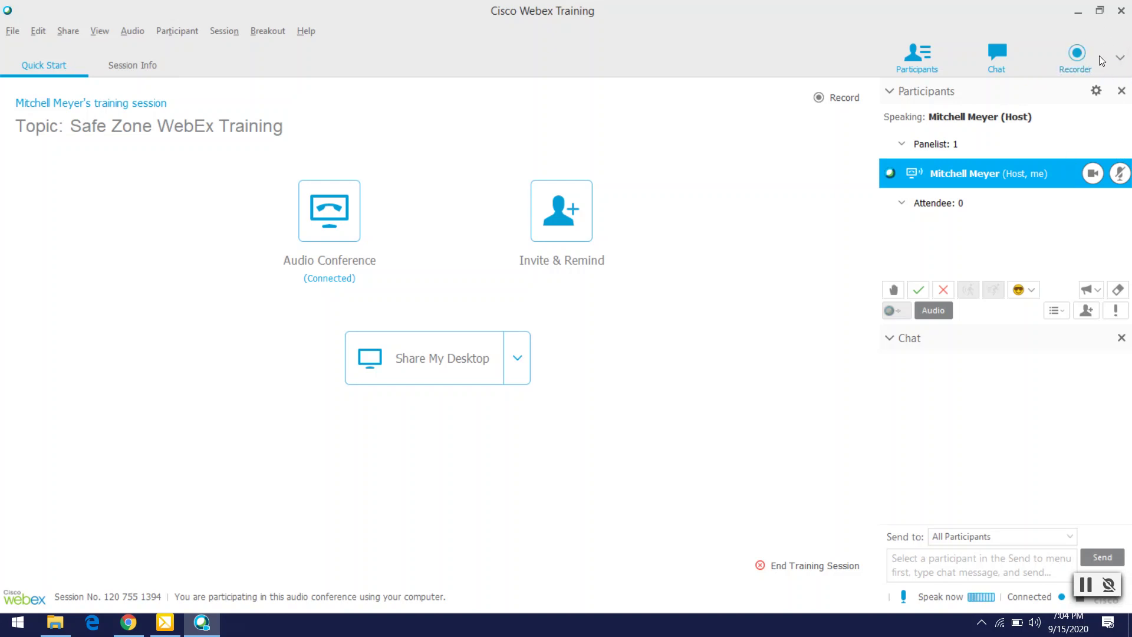
- Add the Breakout Session panel to the training session's current panels
click(1120, 59)
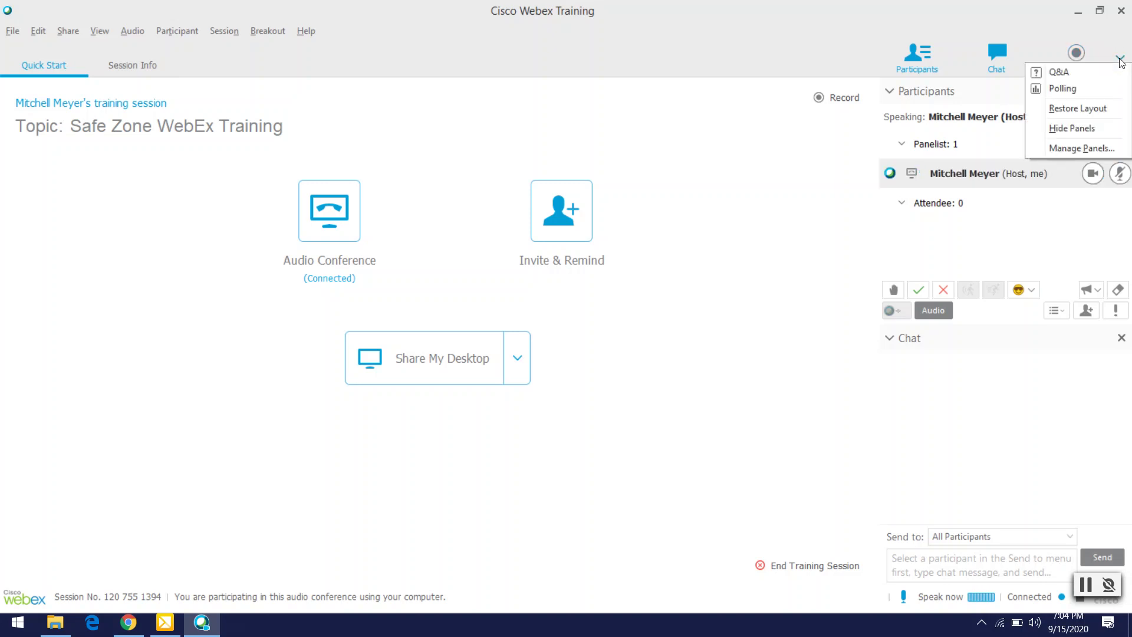
click(1080, 150)
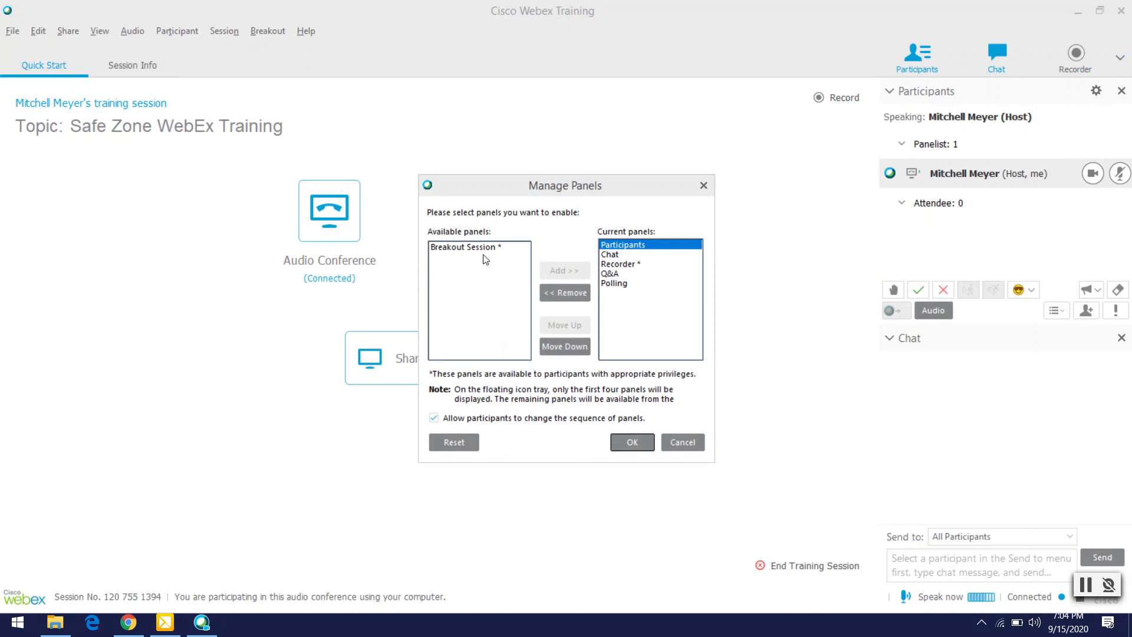
click(486, 248)
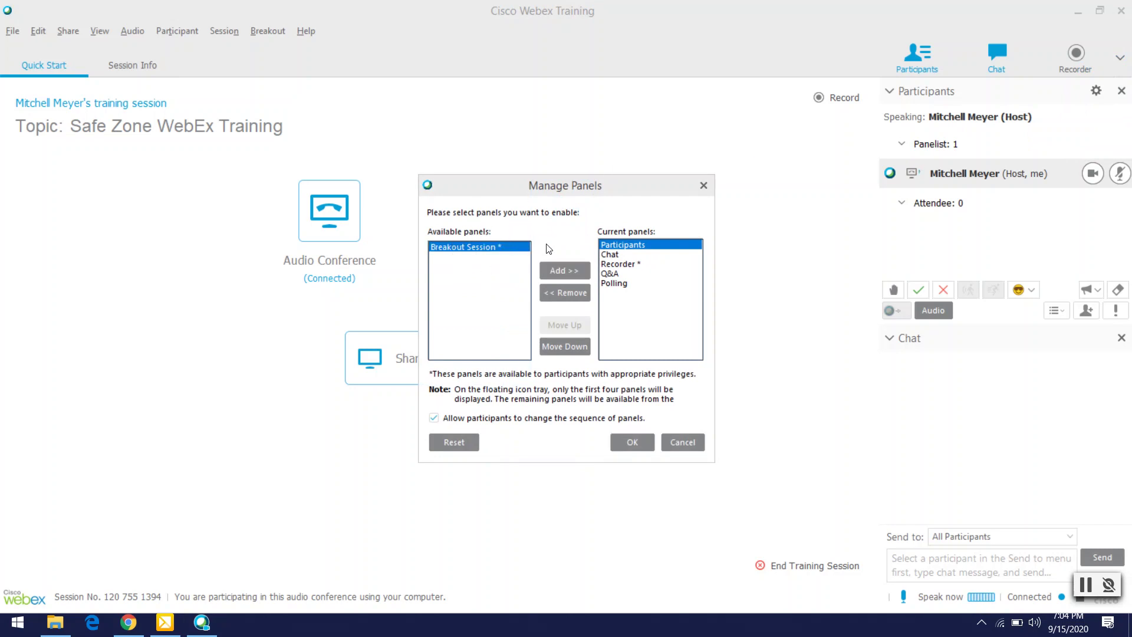
click(562, 273)
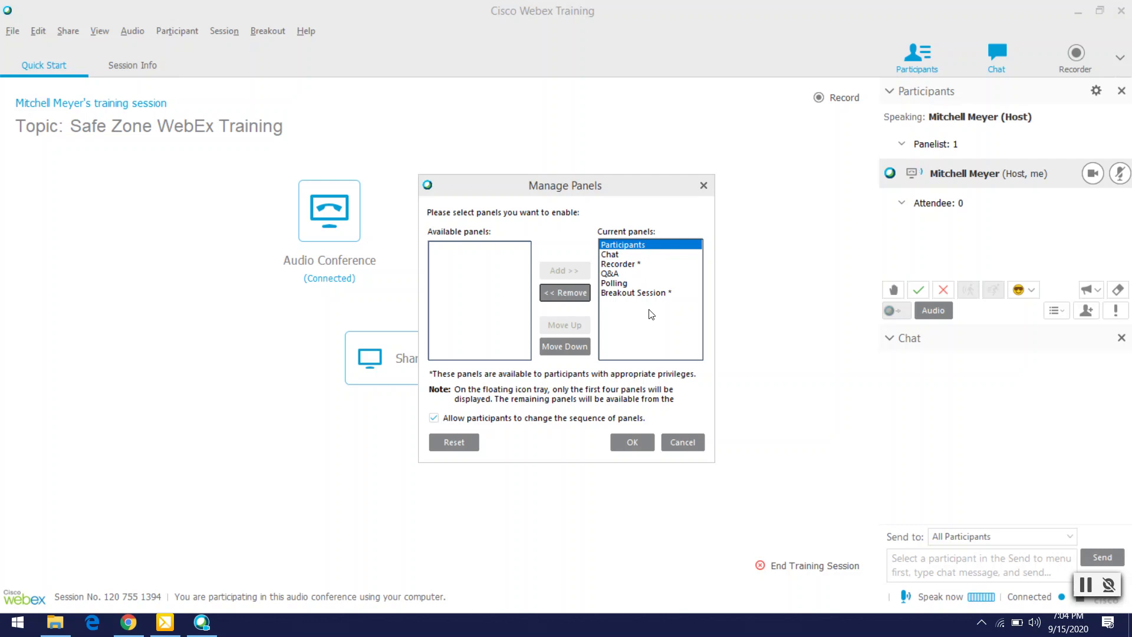
click(632, 443)
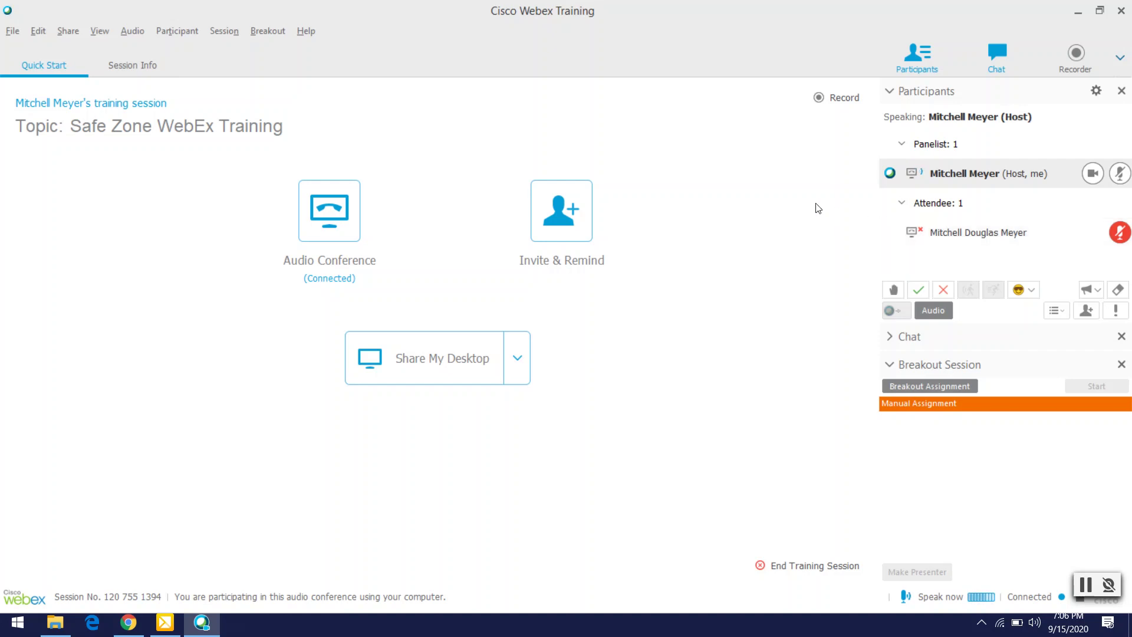
- Assign all attendee privileges to the training session's attendees
right_click(981, 231)
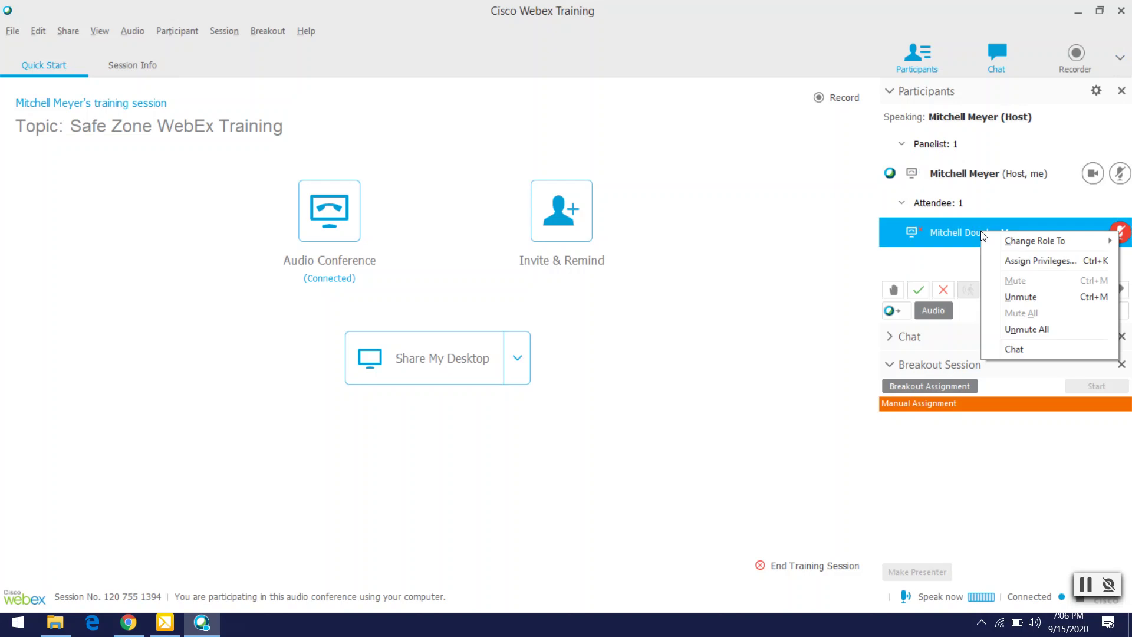
click(1033, 260)
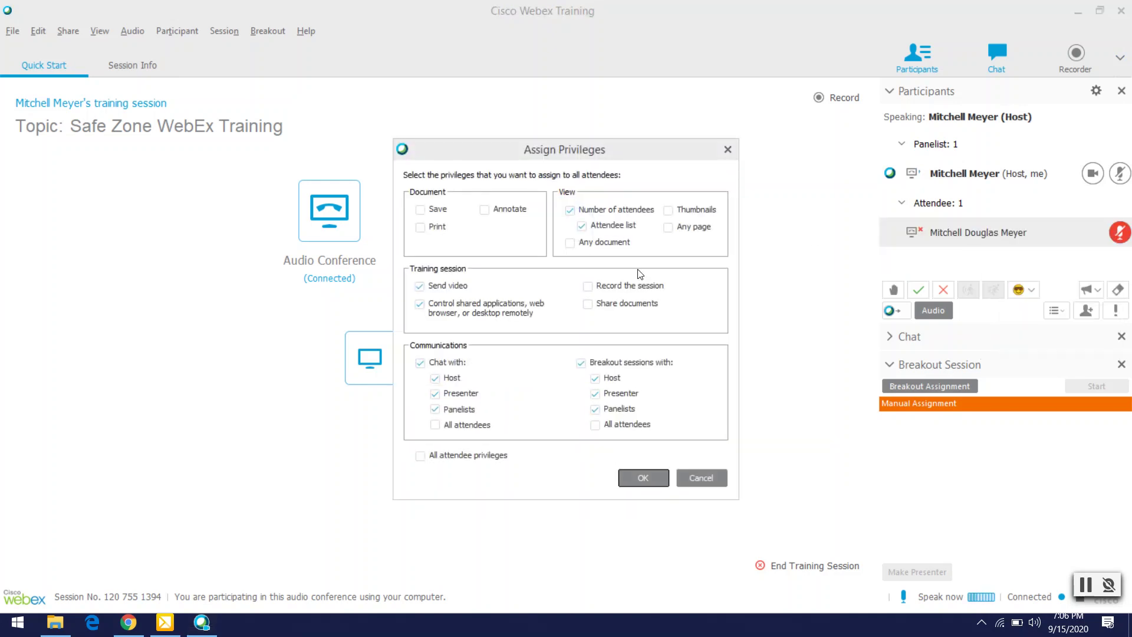
click(420, 457)
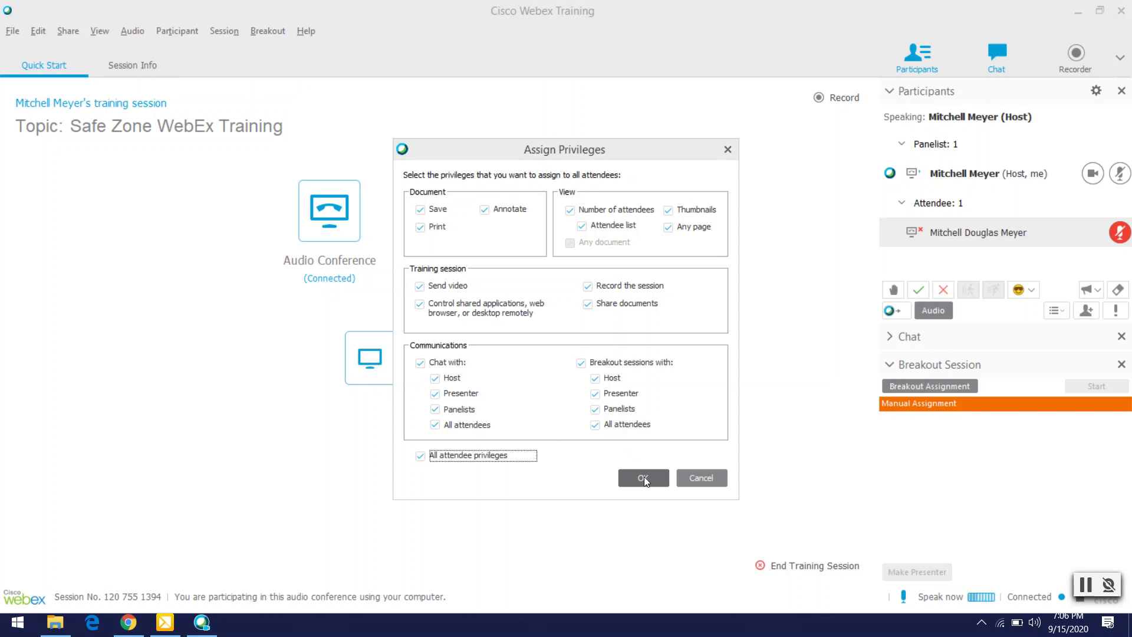
click(644, 477)
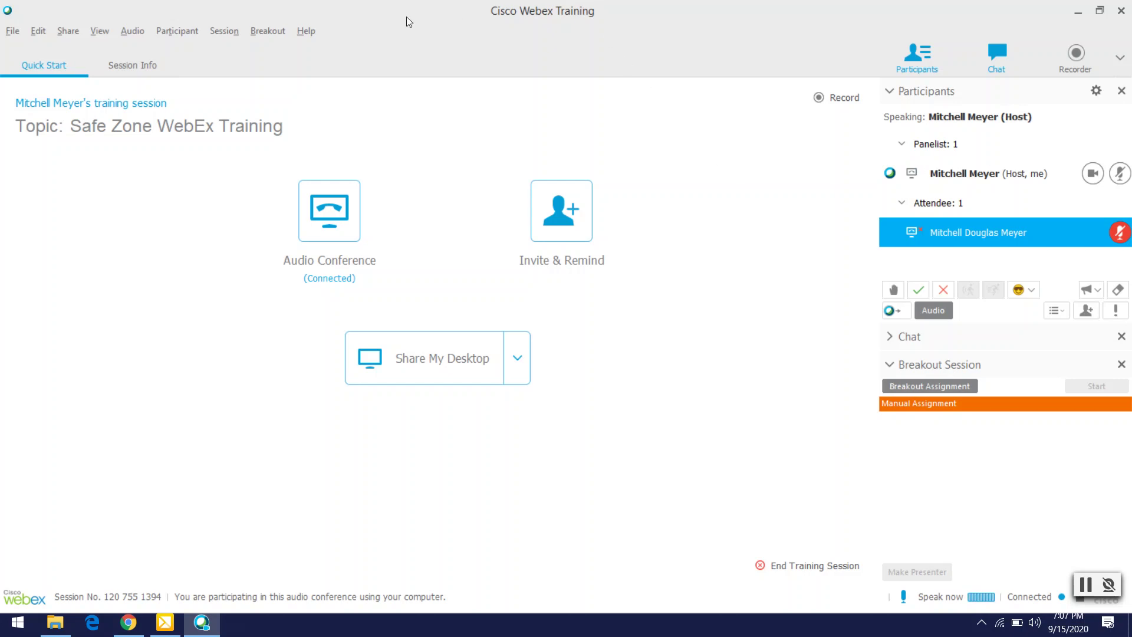
- Add a breakout session in the manual breakout assignment and assign the one listed attendee to it
click(263, 32)
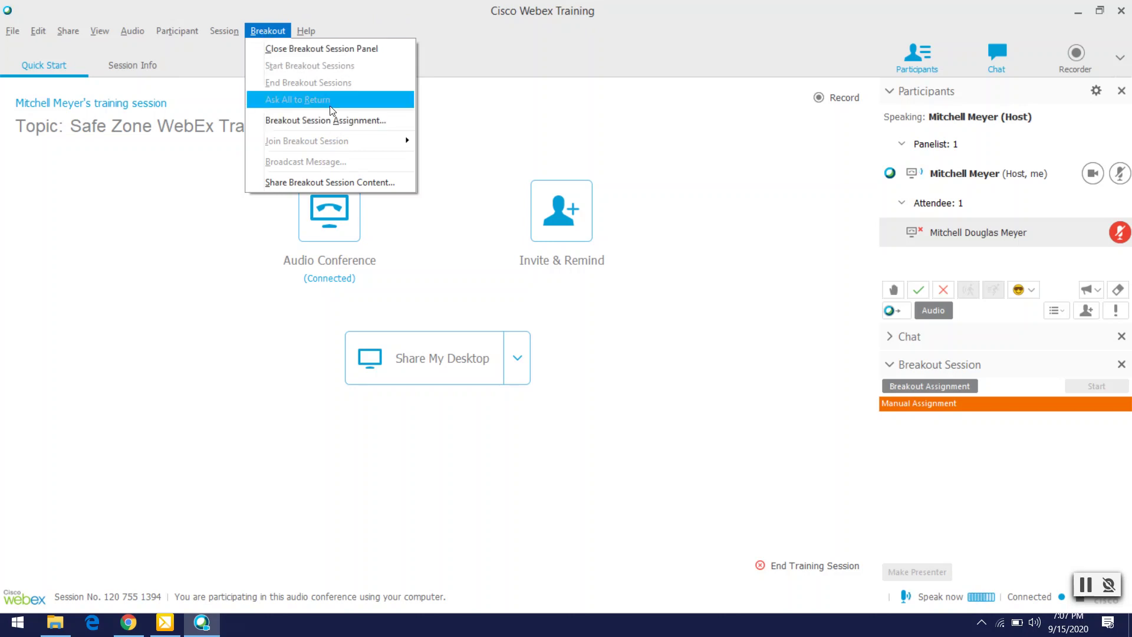
click(330, 121)
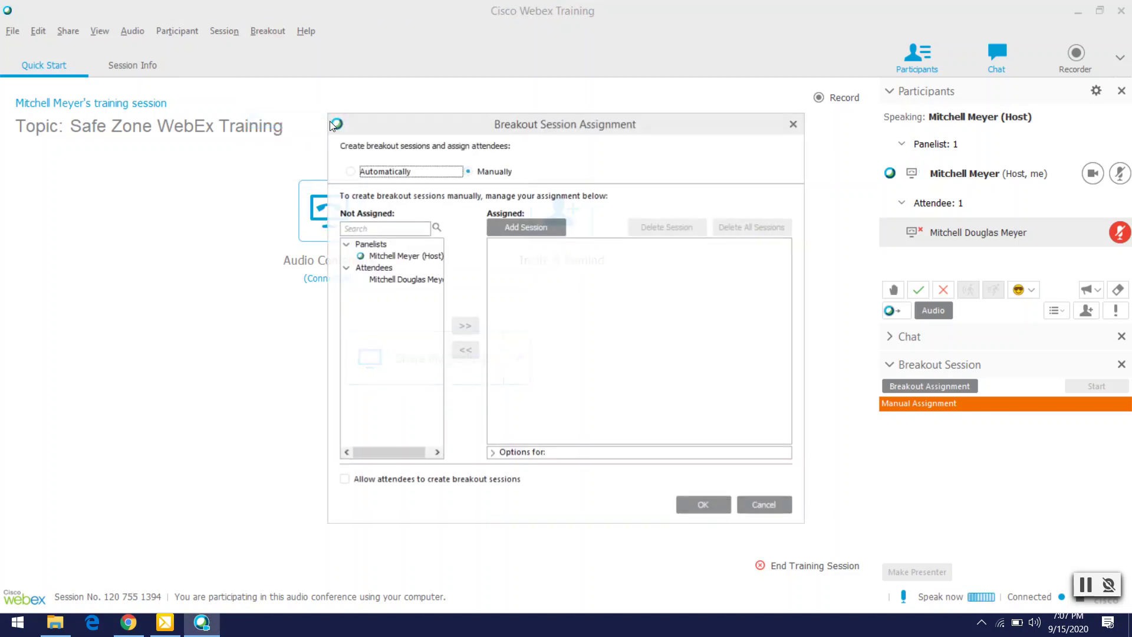
click(387, 260)
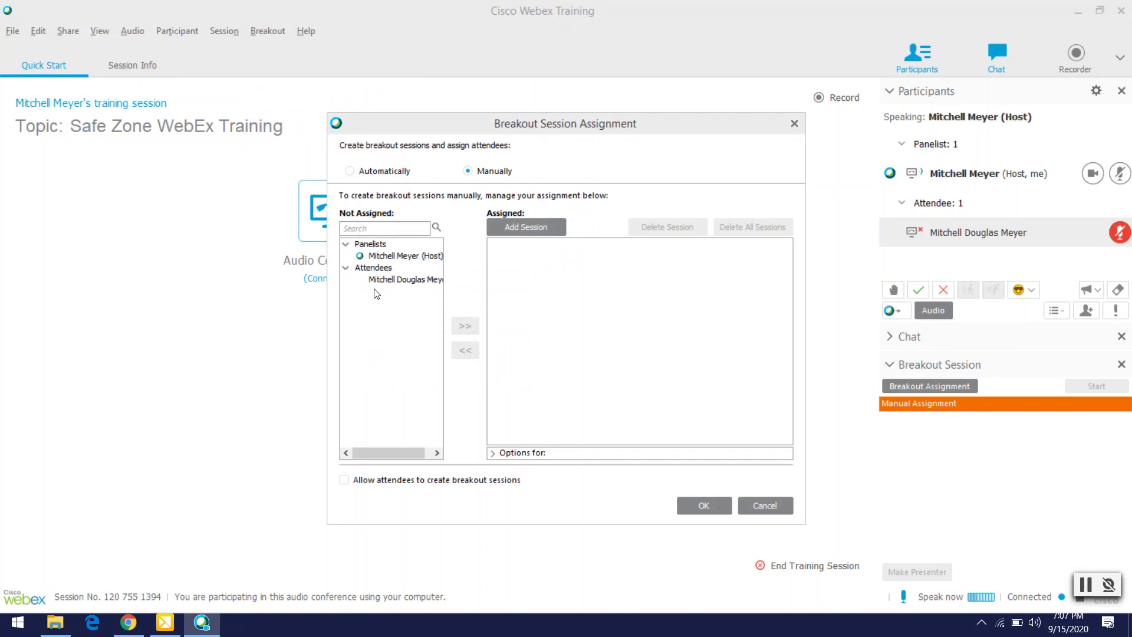
click(381, 282)
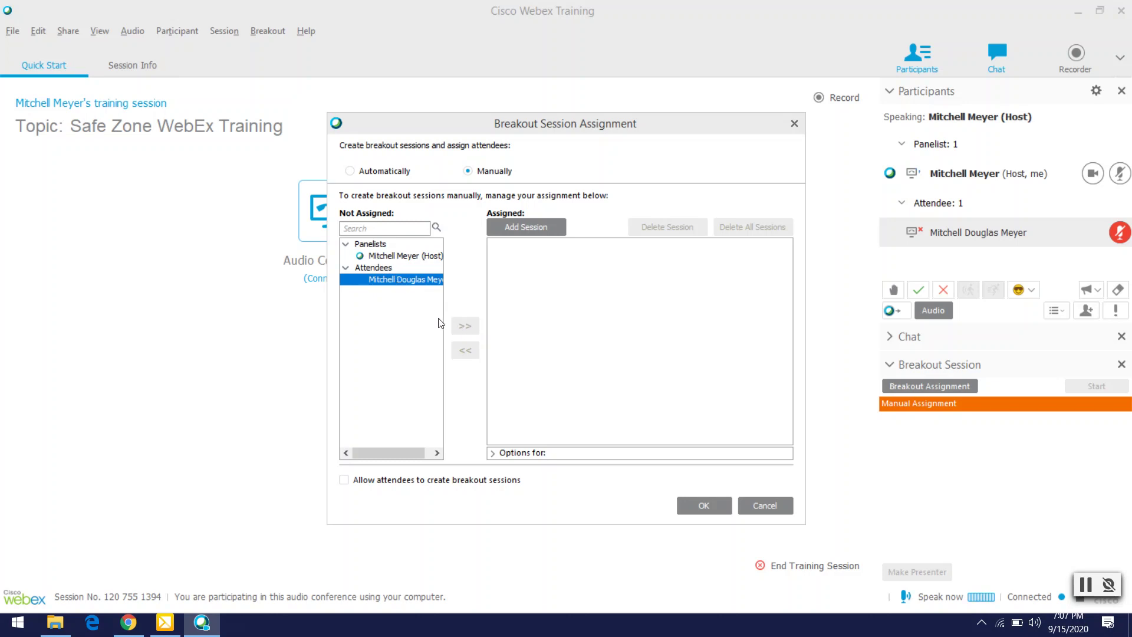
click(390, 293)
click(389, 283)
click(535, 228)
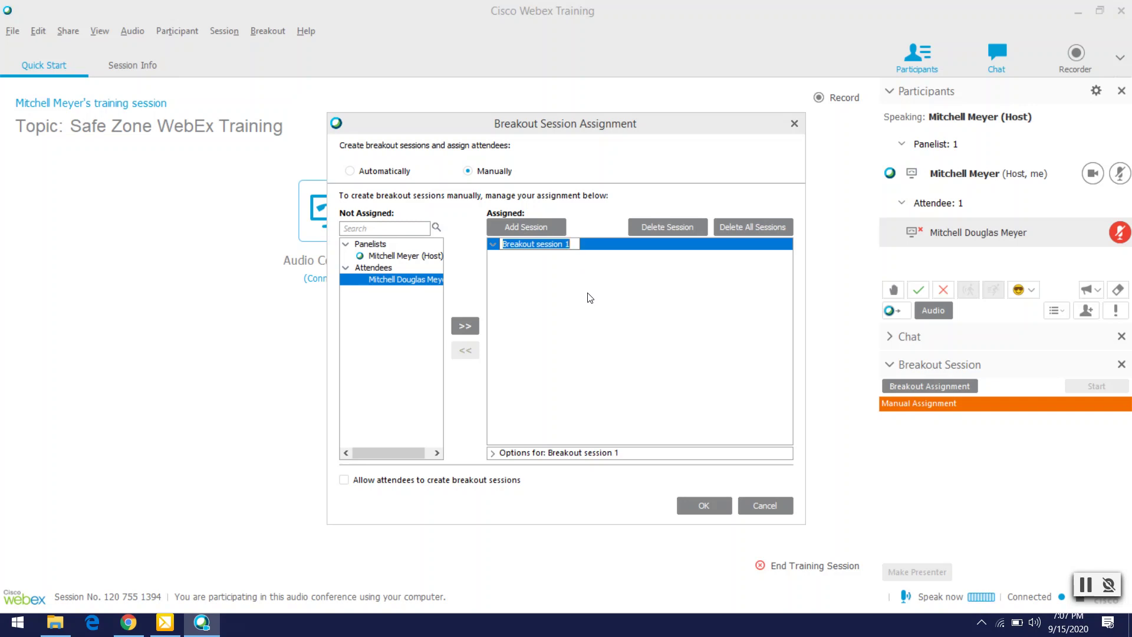
click(541, 302)
click(465, 327)
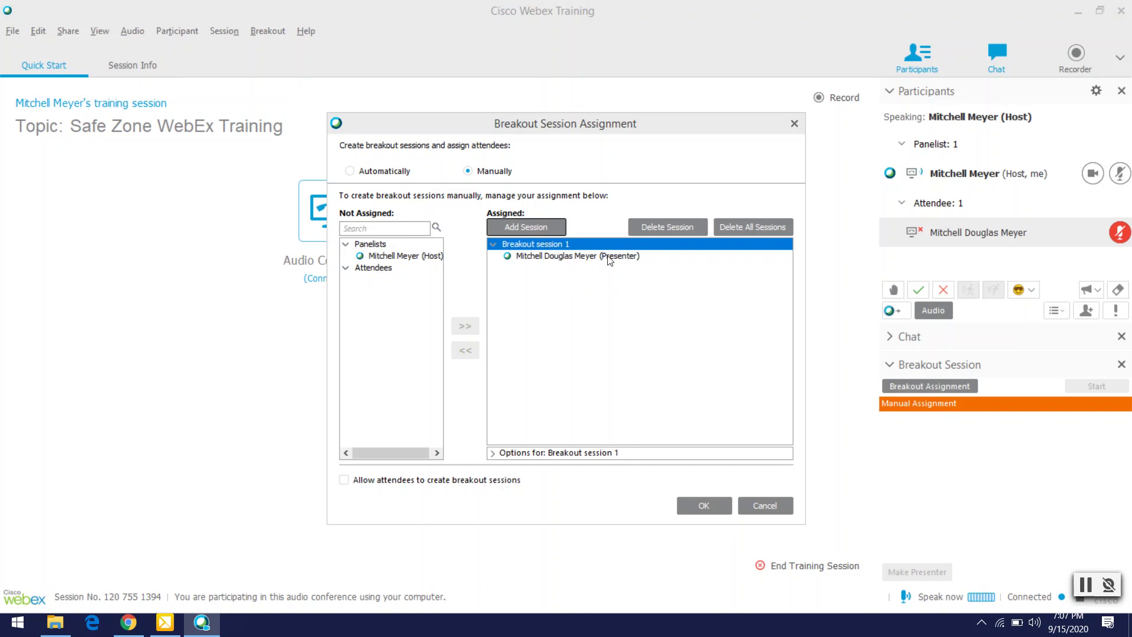
- Expand the breakout session's options, allow attendees to create breakout sessions, and save the assignment
click(494, 453)
click(494, 450)
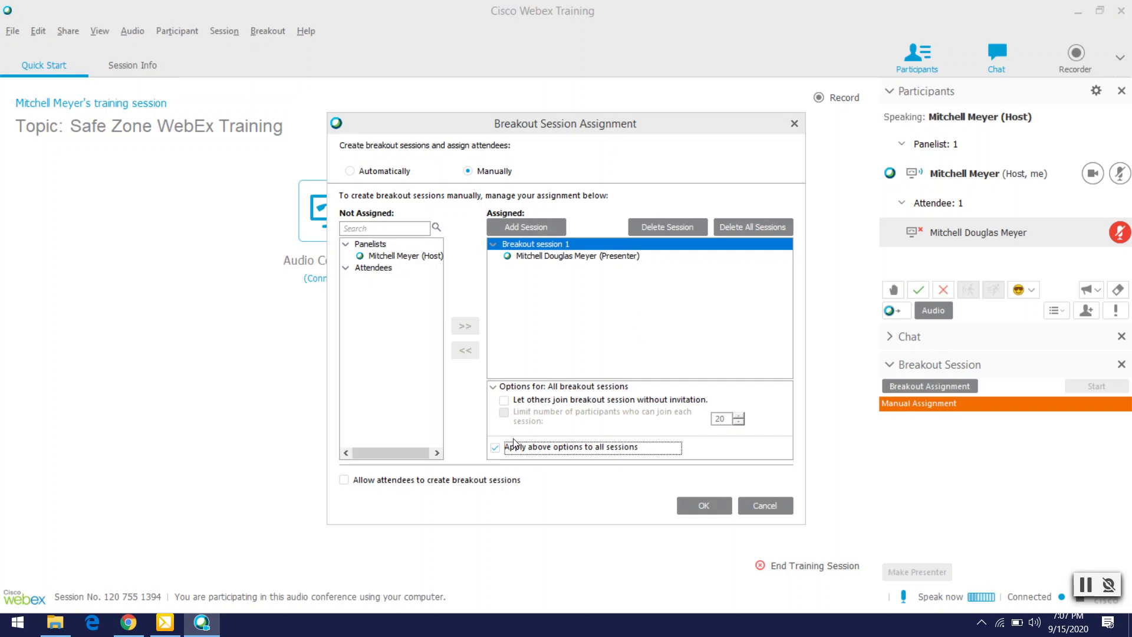
click(495, 448)
click(541, 480)
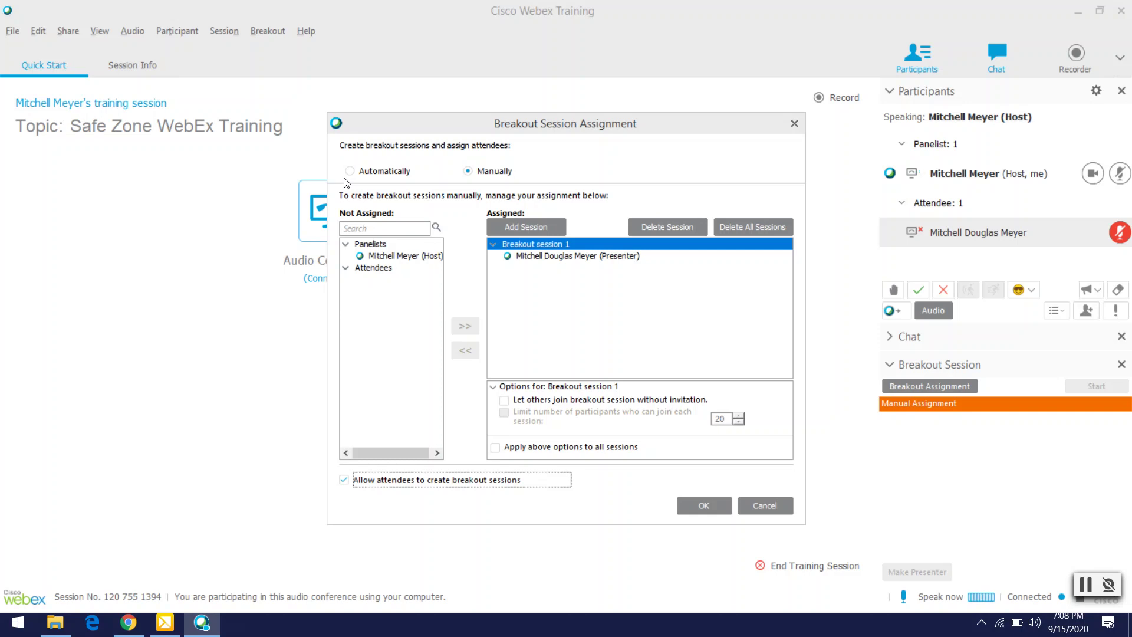
click(1126, 178)
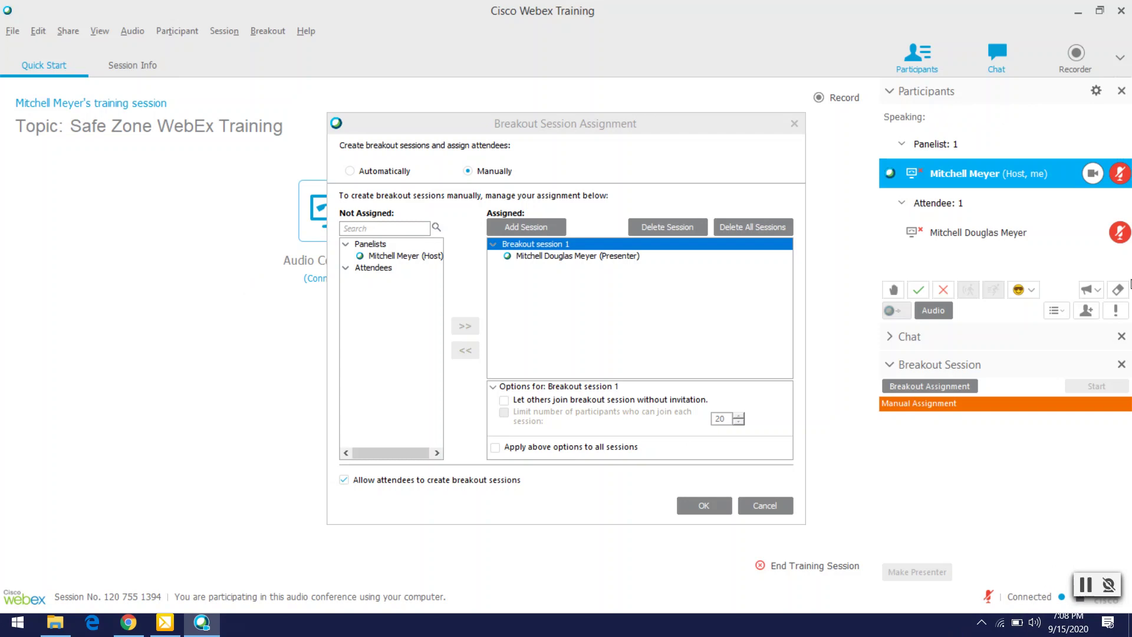
click(1120, 173)
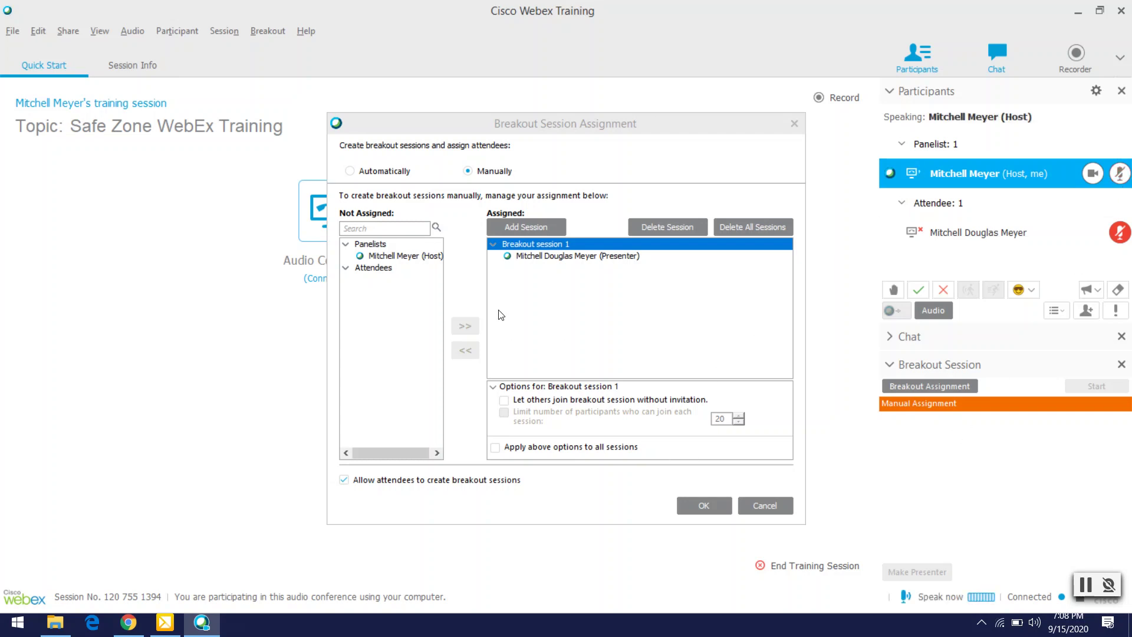
click(706, 505)
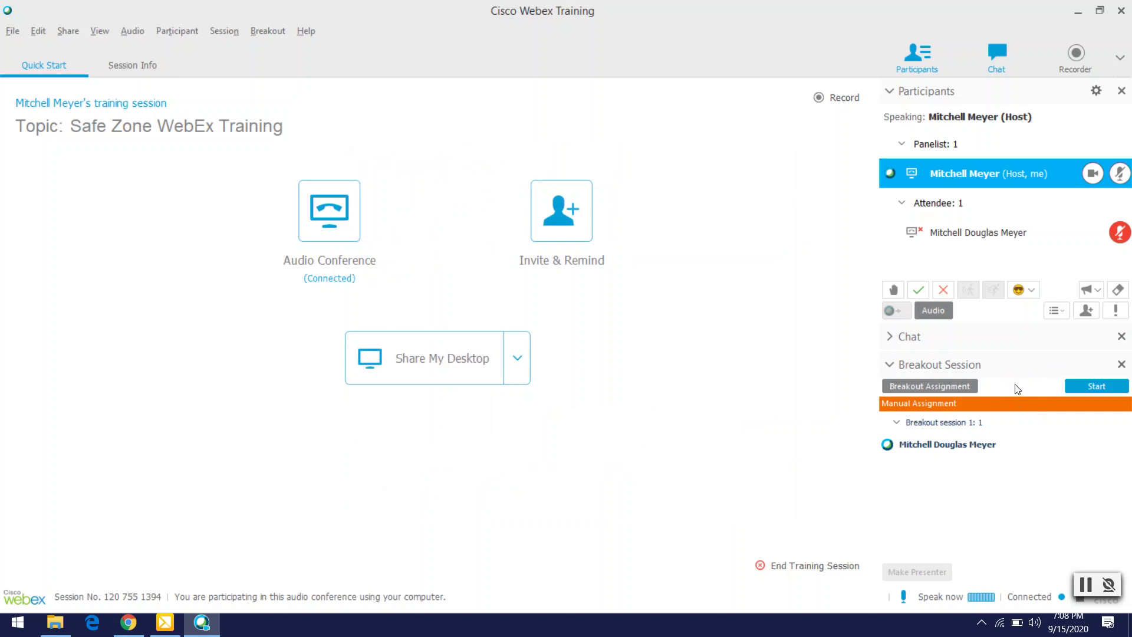
- Start the assigned breakout session, and end all breakout sessions
click(1126, 384)
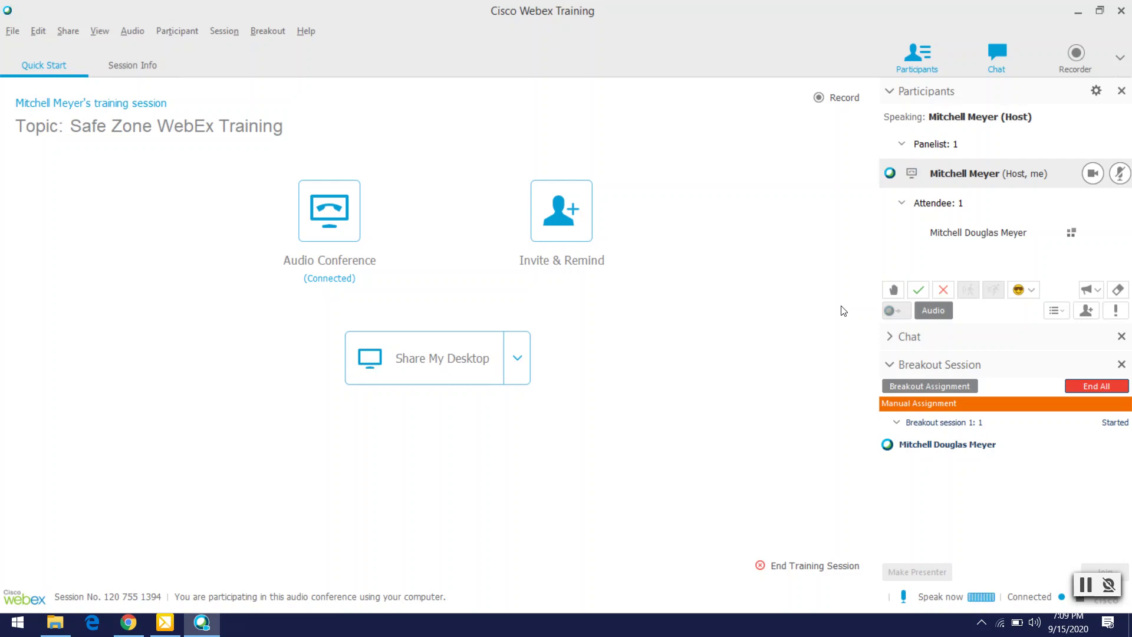
click(1104, 387)
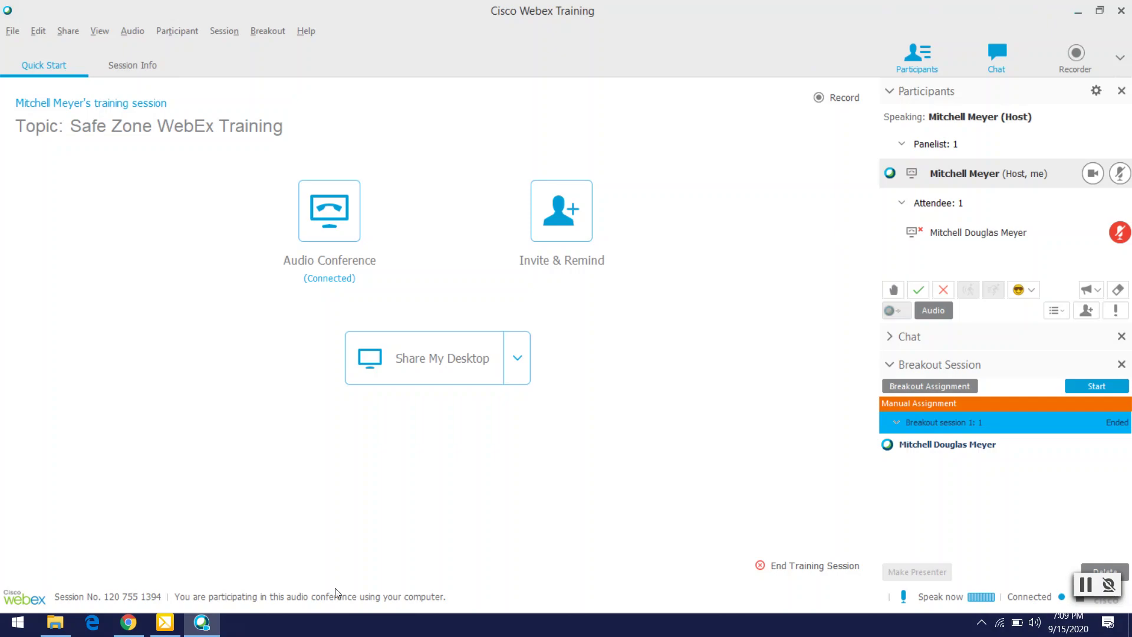
- Switch to Chrome and look through the Module Two Facilitation Outline, examining the introduction and ally sections
click(135, 629)
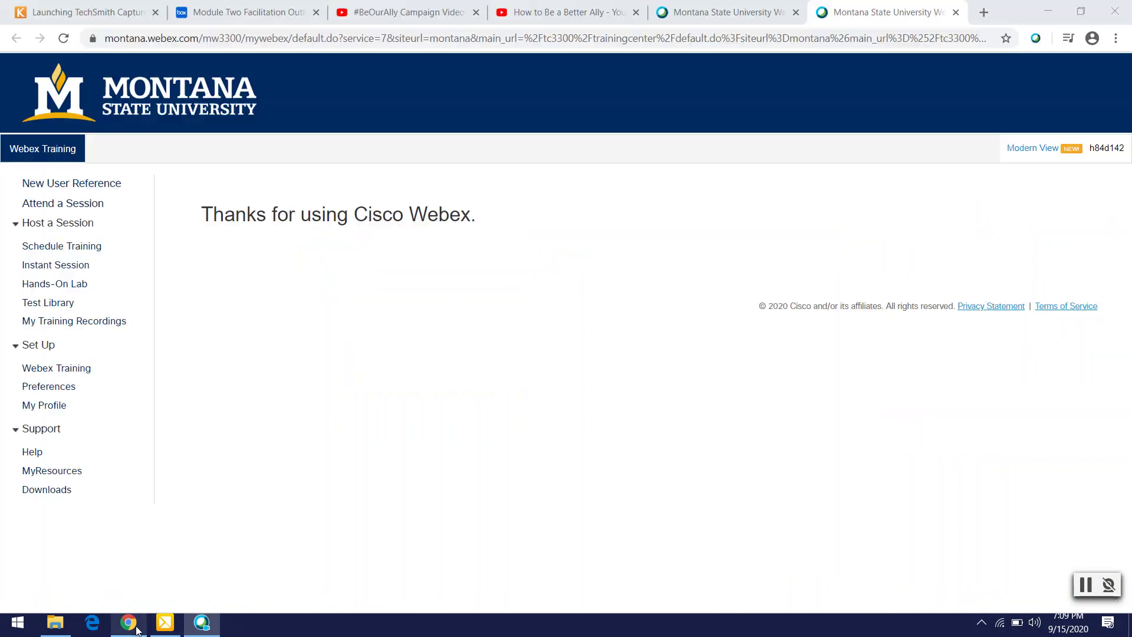
click(223, 11)
scroll(625, 241, down, 1)
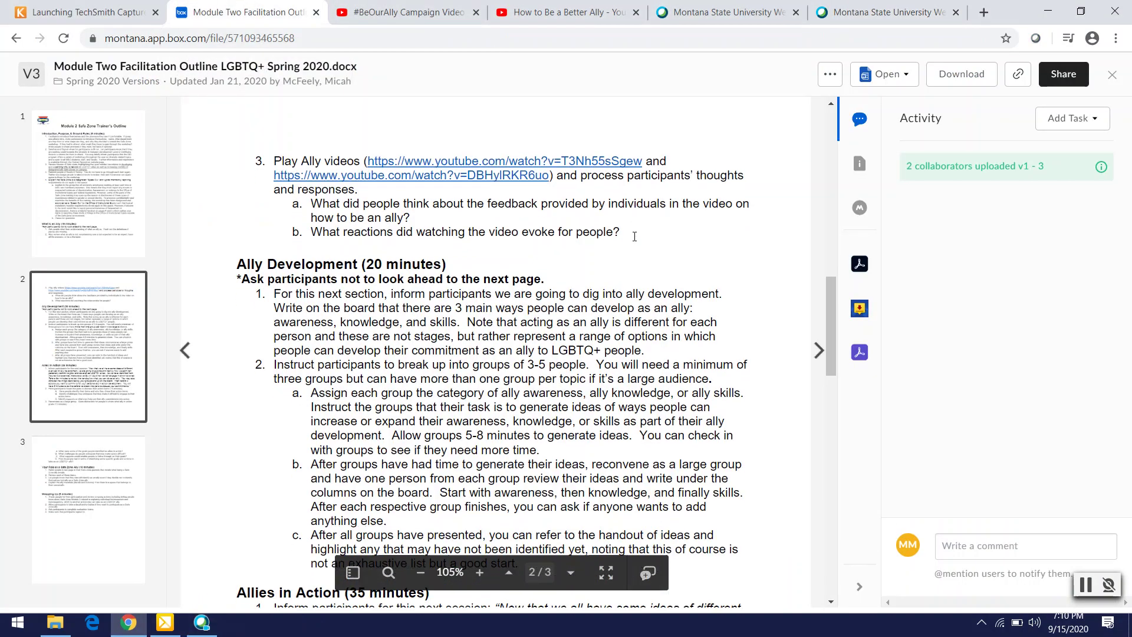
scroll(634, 241, up, 5)
scroll(635, 241, up, 10)
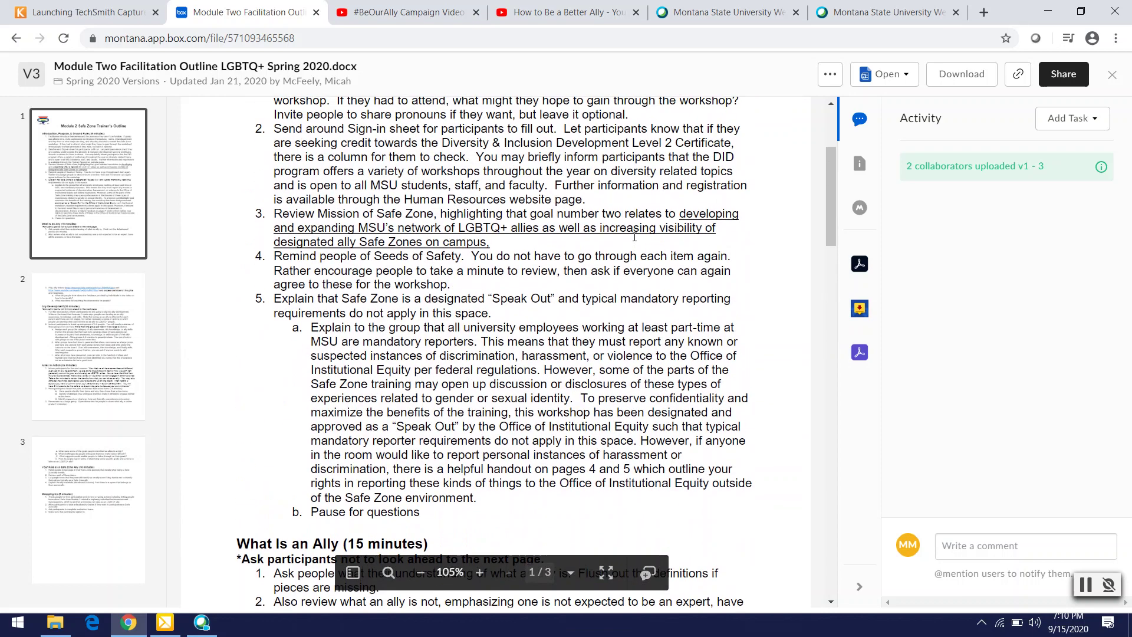
scroll(635, 240, down, 8)
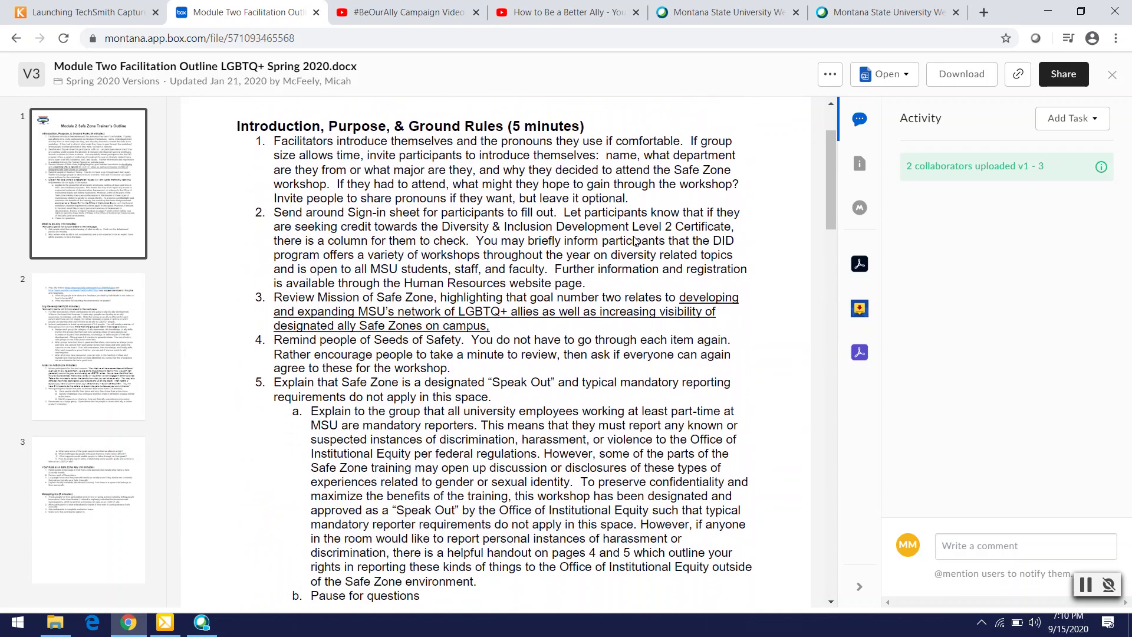
scroll(633, 239, down, 2)
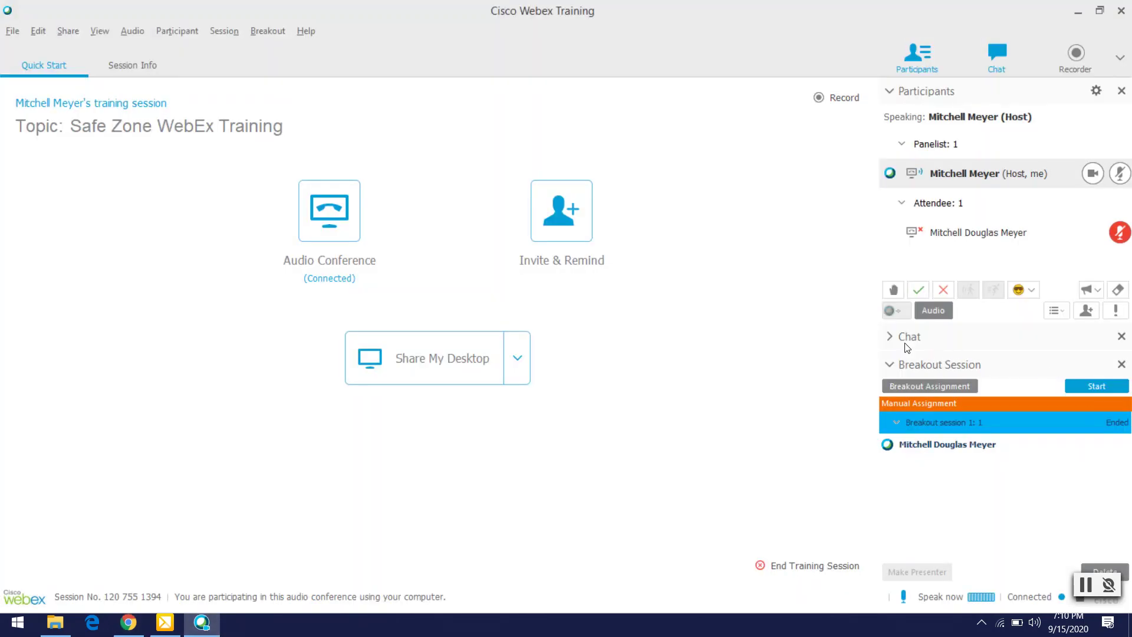
- Expand the chat, paste the copied YouTube video link as a message, and send it to All Participants
click(889, 336)
click(913, 530)
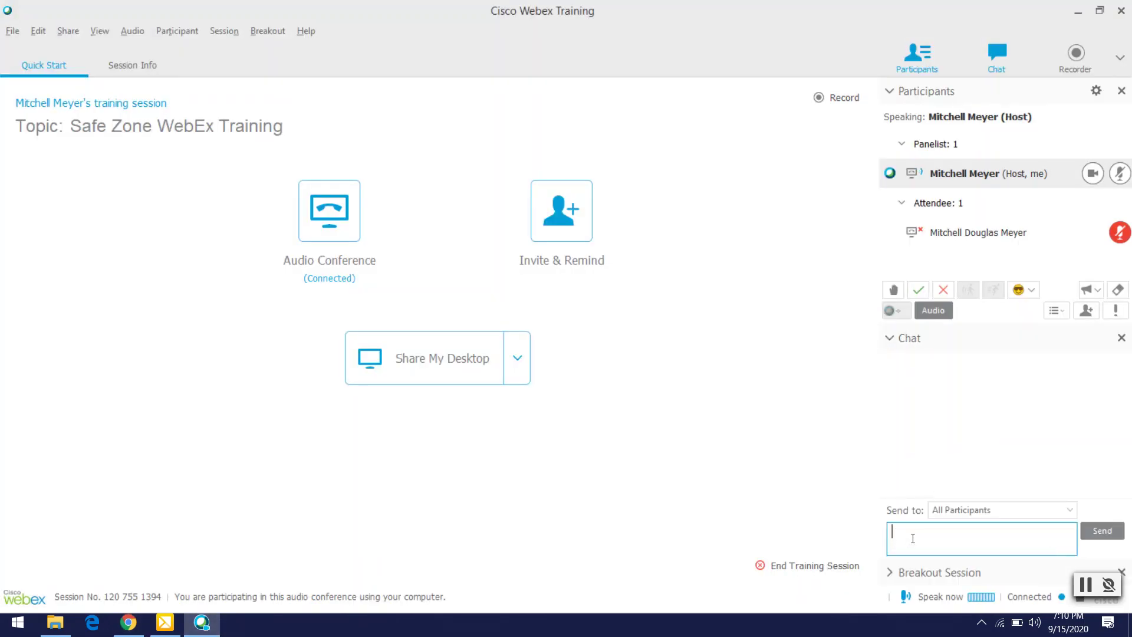
right_click(913, 538)
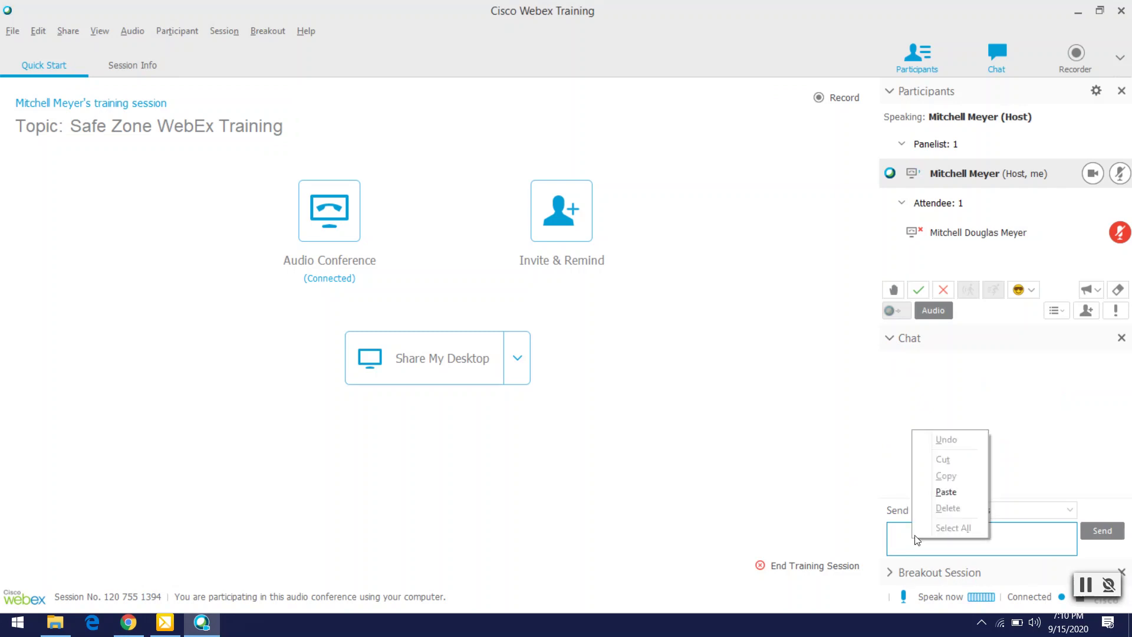
click(964, 487)
click(1101, 534)
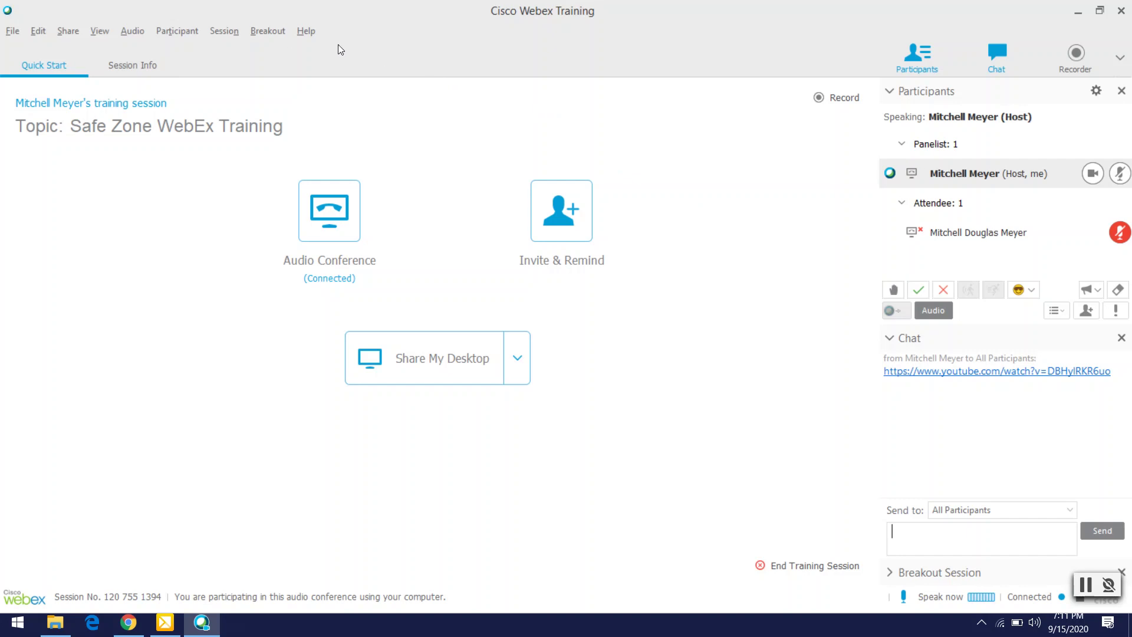
- Share a whiteboard and draw a red two-column chart with a horizontal line near its upper edge and a vertical line through the middle
click(76, 34)
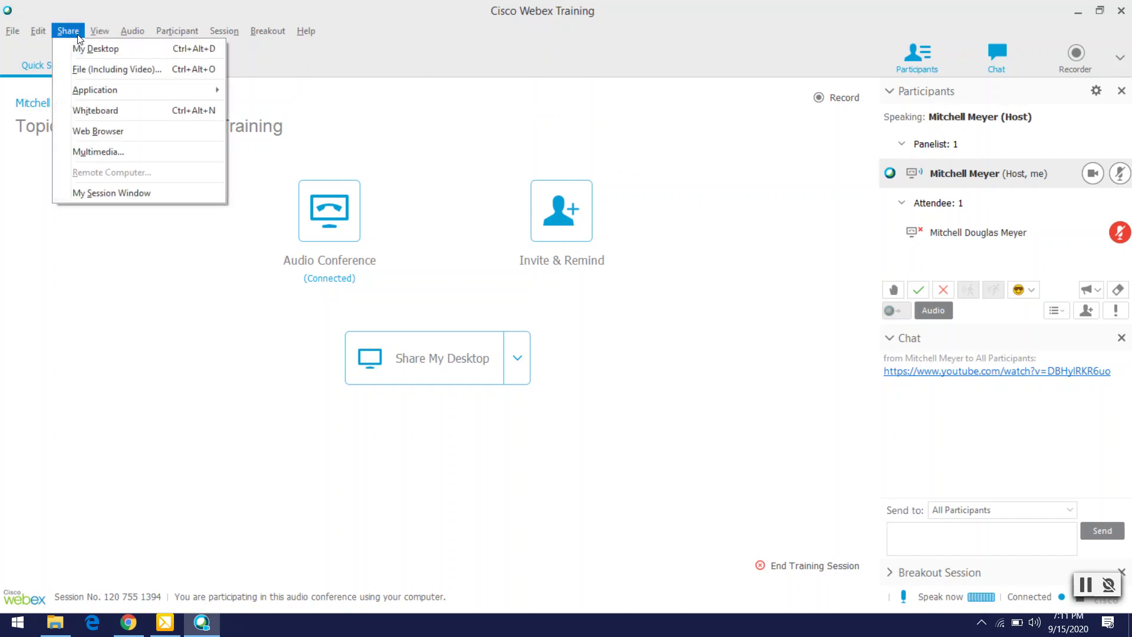
click(109, 111)
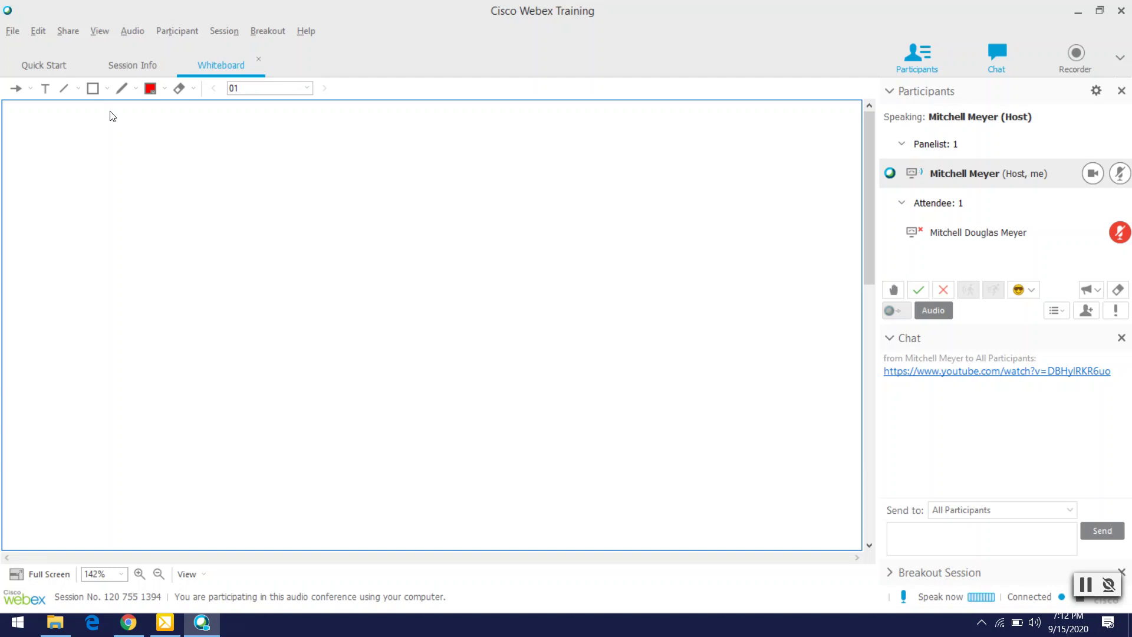
click(64, 88)
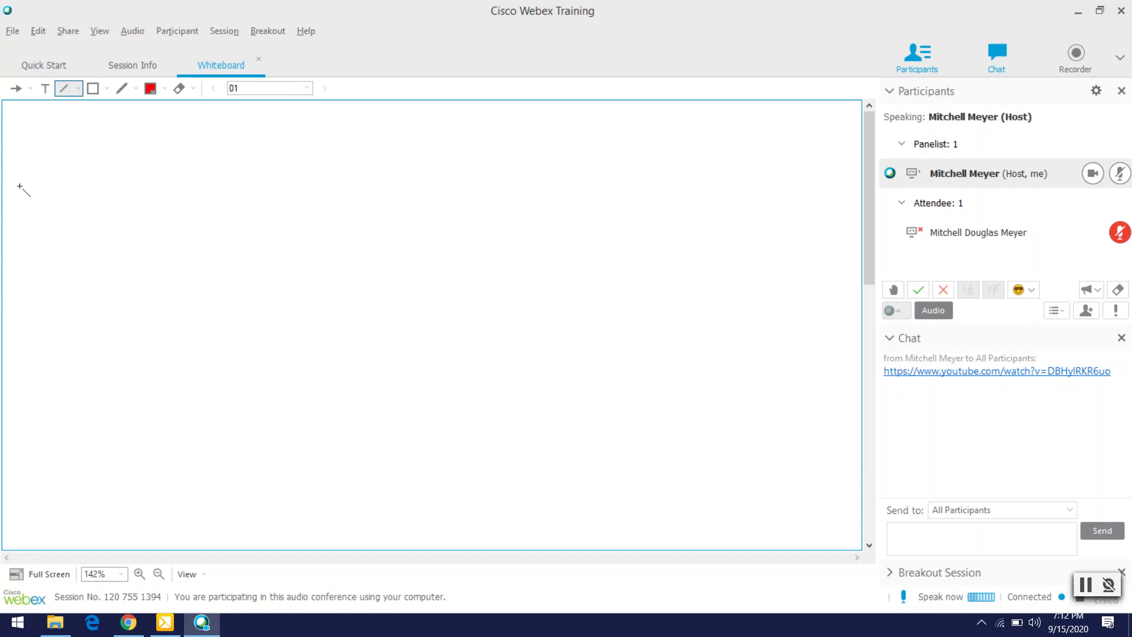
mouse_move(18, 186)
mouse_down()
mouse_move(402, 170)
mouse_move(834, 187)
mouse_up()
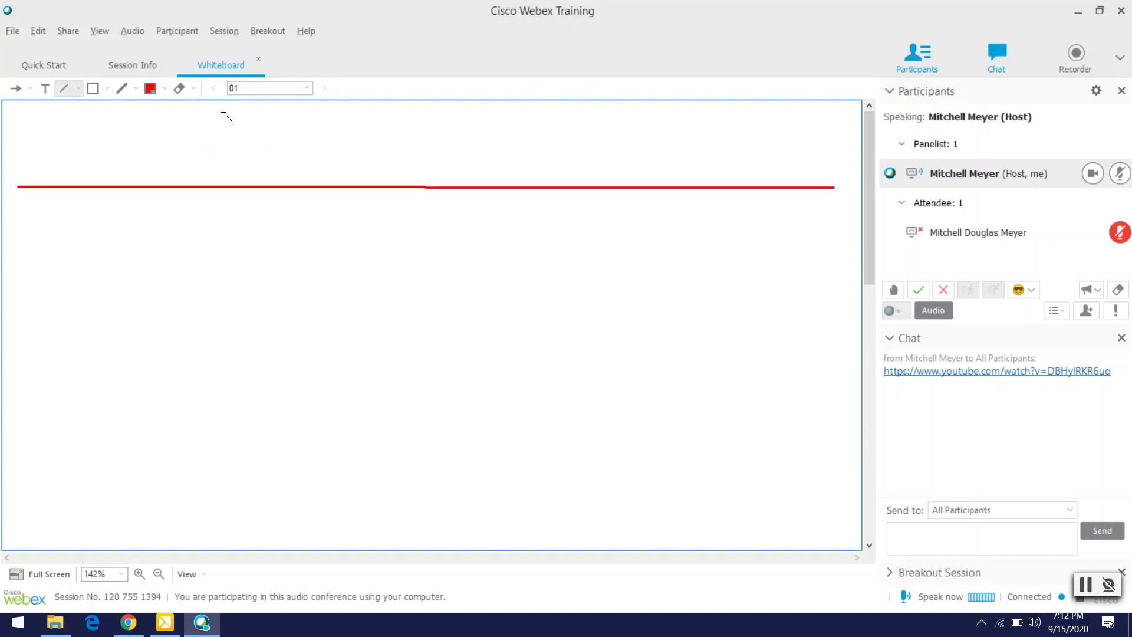
mouse_move(269, 113)
mouse_down()
mouse_move(278, 170)
mouse_move(269, 114)
mouse_up()
drag(422, 119, 416, 519)
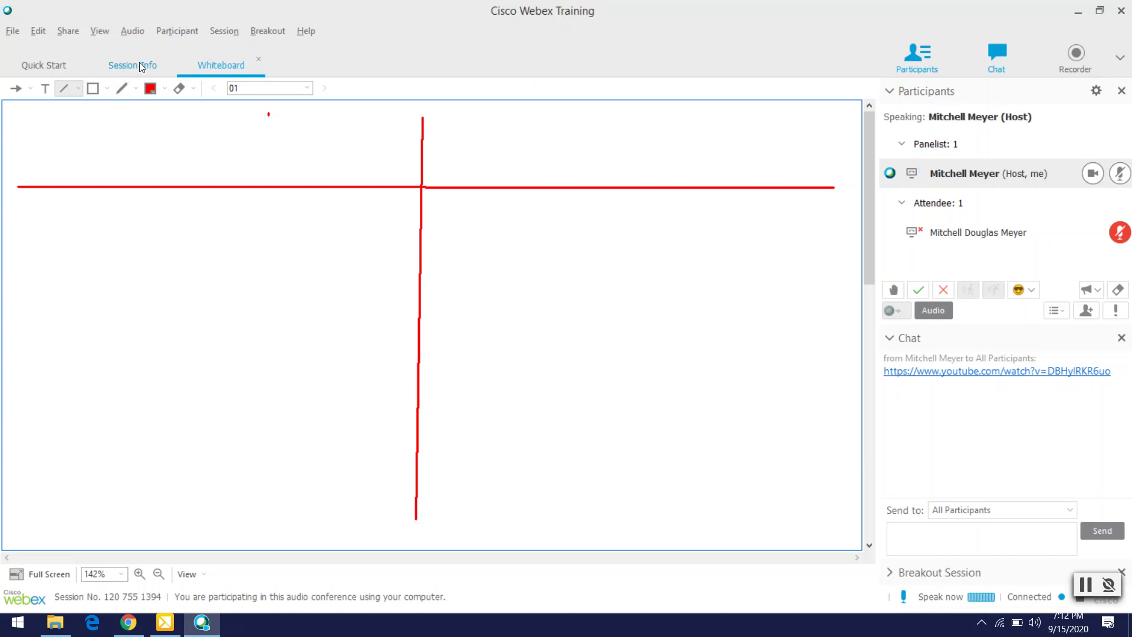
- Add the text heading "Pros" above the horizontal line in the chart's left column and move it to the column's centre
click(47, 89)
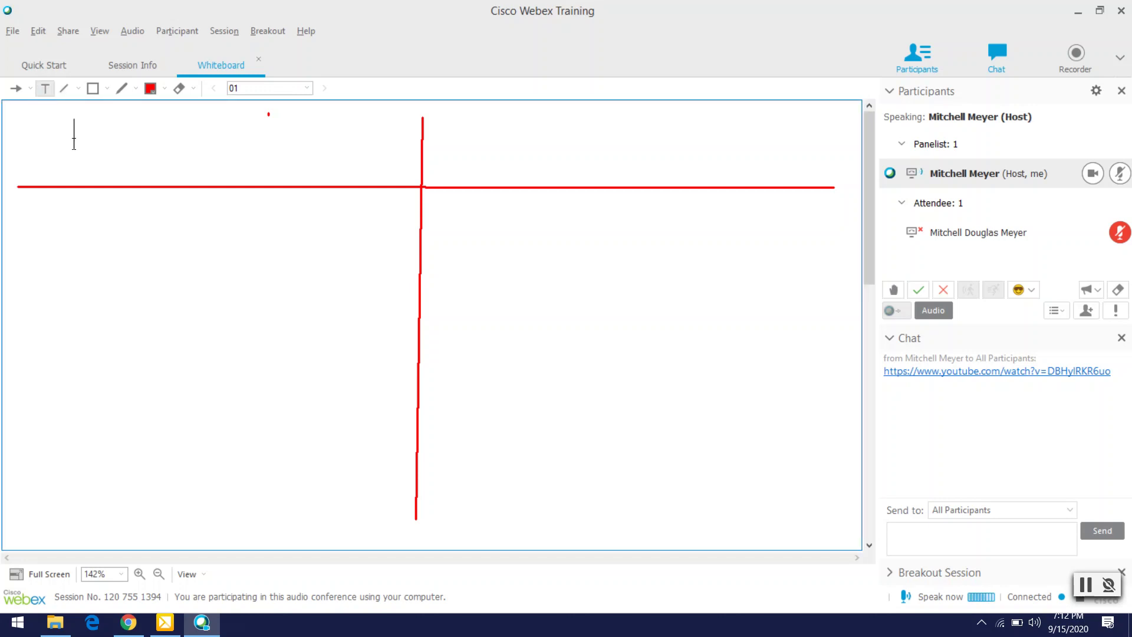
click(157, 138)
text(Pros)
click(181, 239)
drag(103, 141, 200, 152)
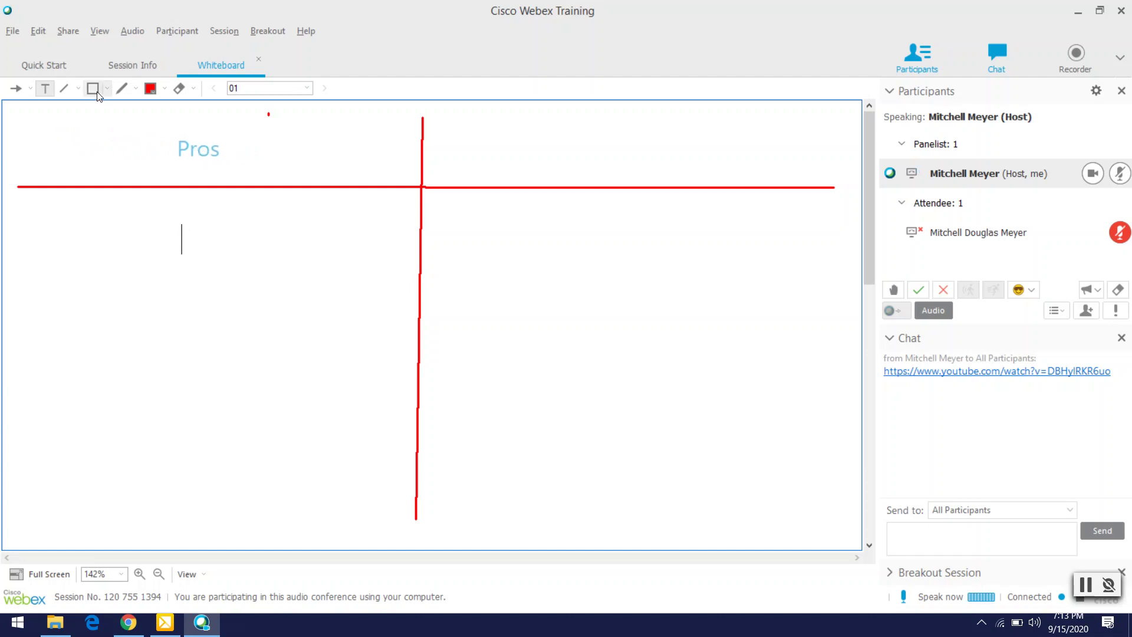
- Add the text heading "Cons" above the horizontal line in the chart's right column and move it to the column's centre
click(526, 148)
text(Cons)
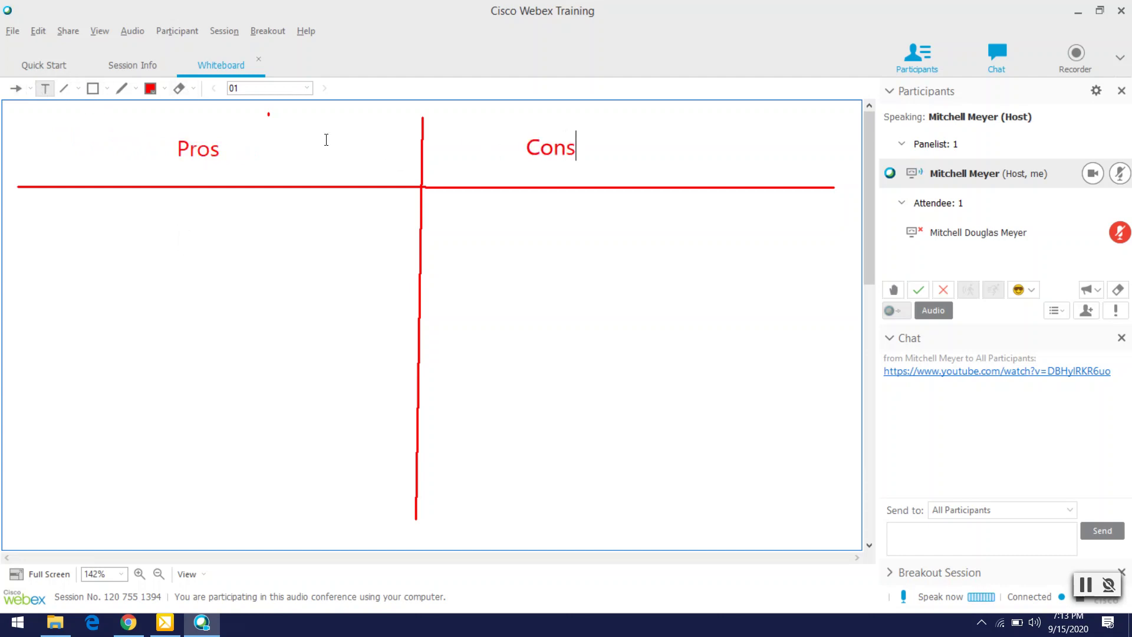
click(539, 147)
click(567, 271)
click(553, 222)
drag(556, 141, 632, 141)
click(304, 295)
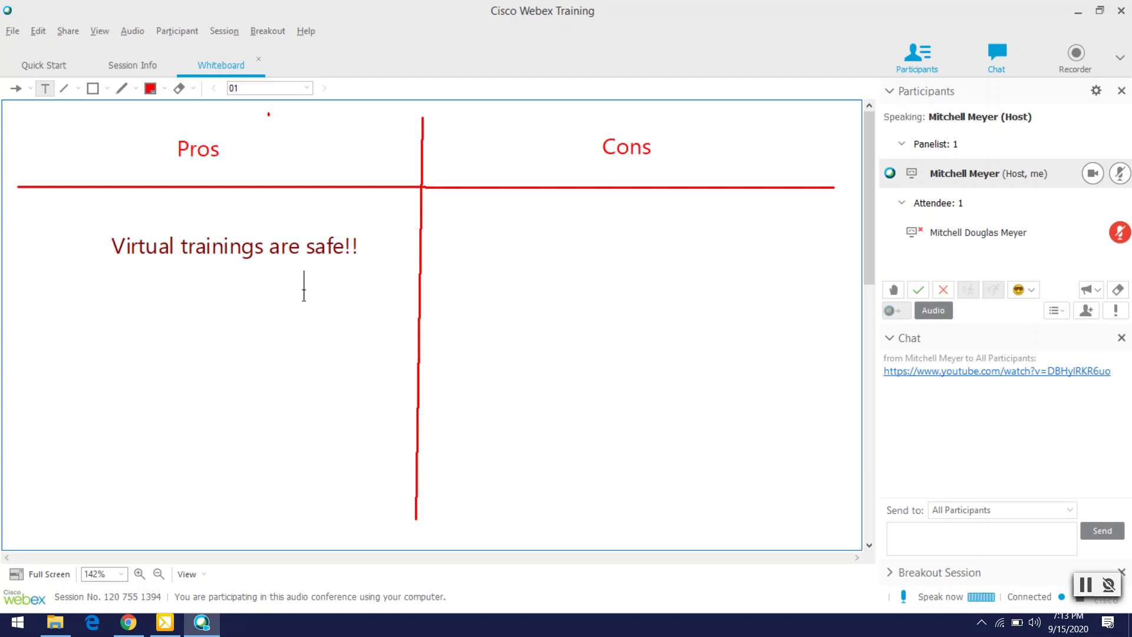
click(298, 246)
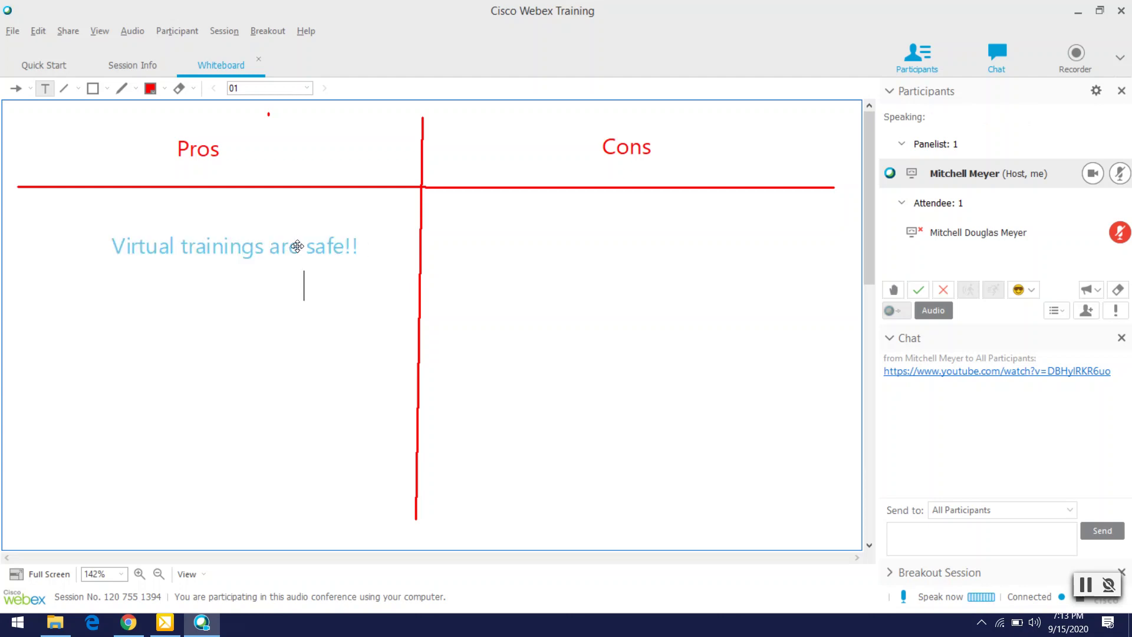
click(273, 309)
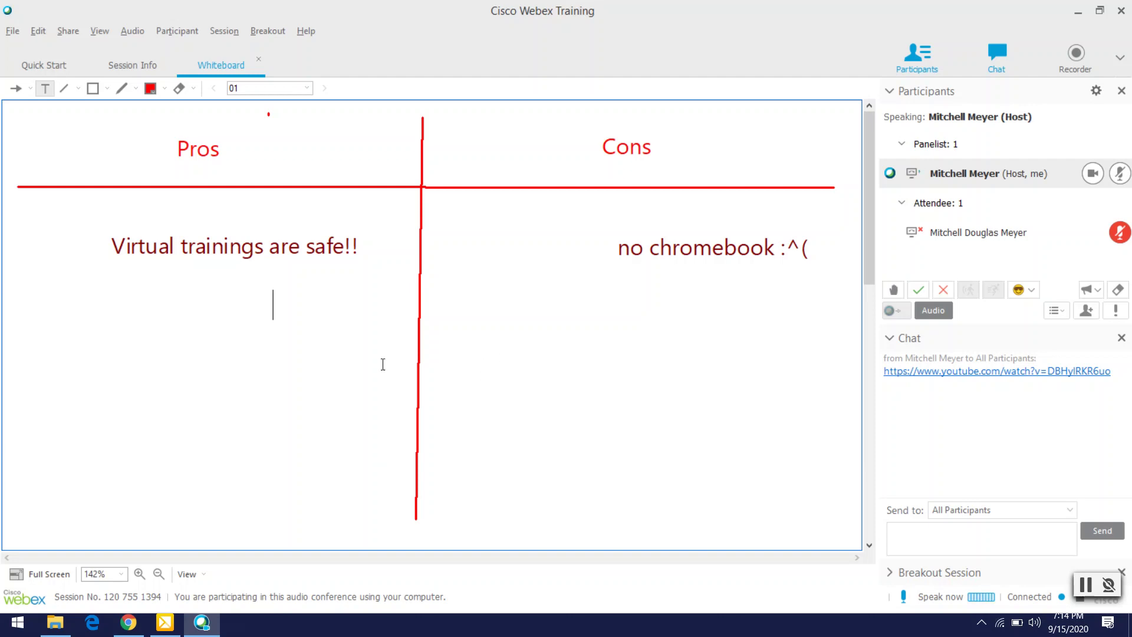
click(890, 92)
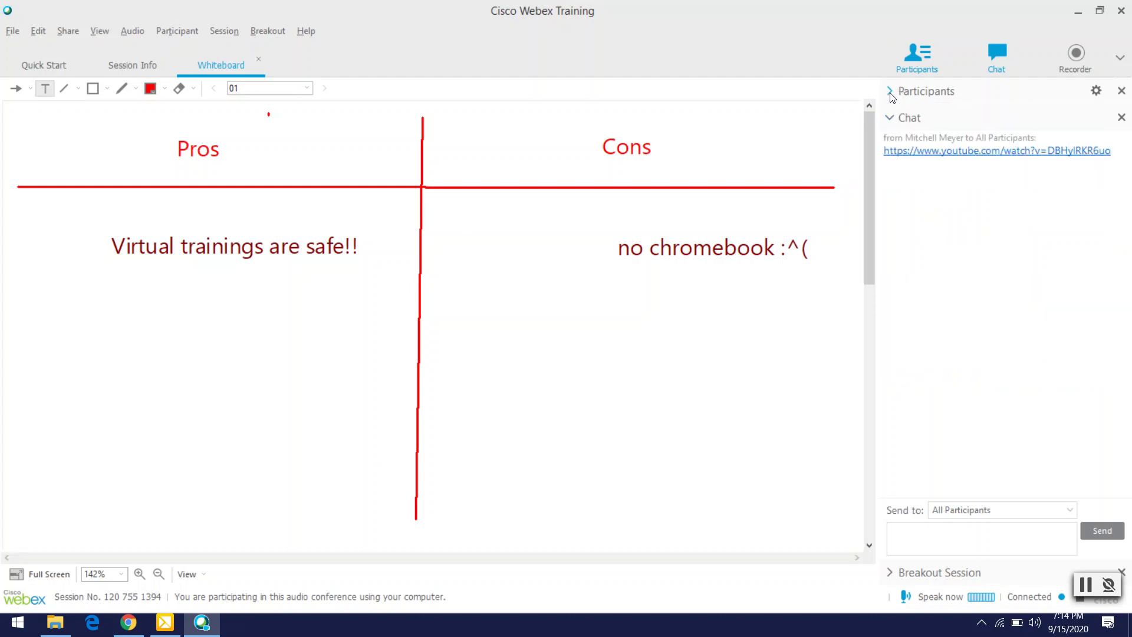
click(890, 93)
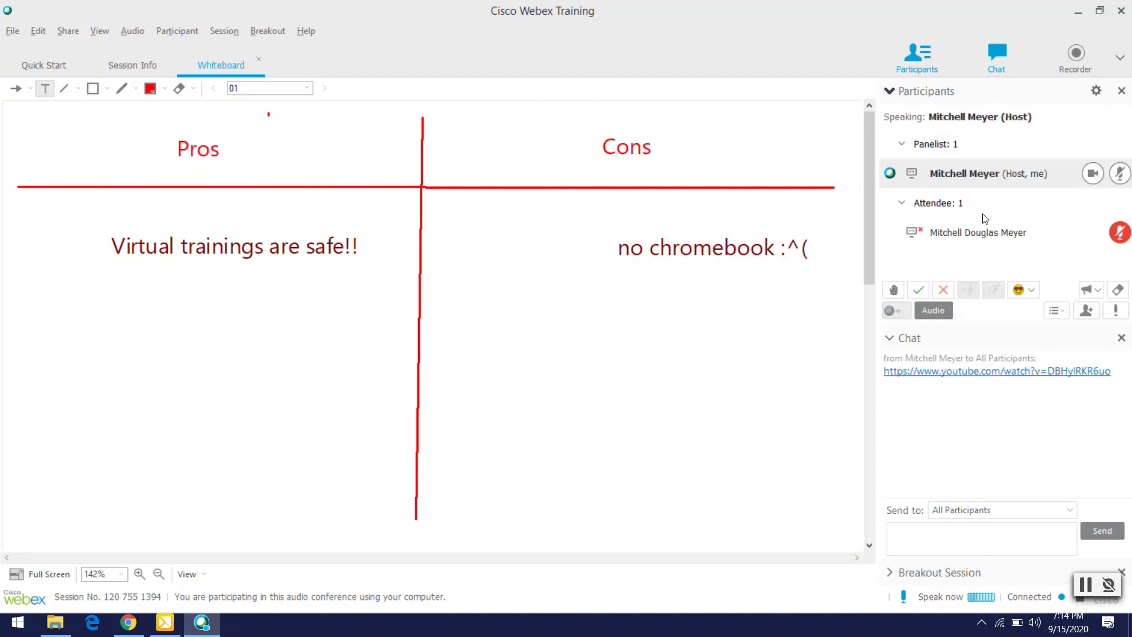